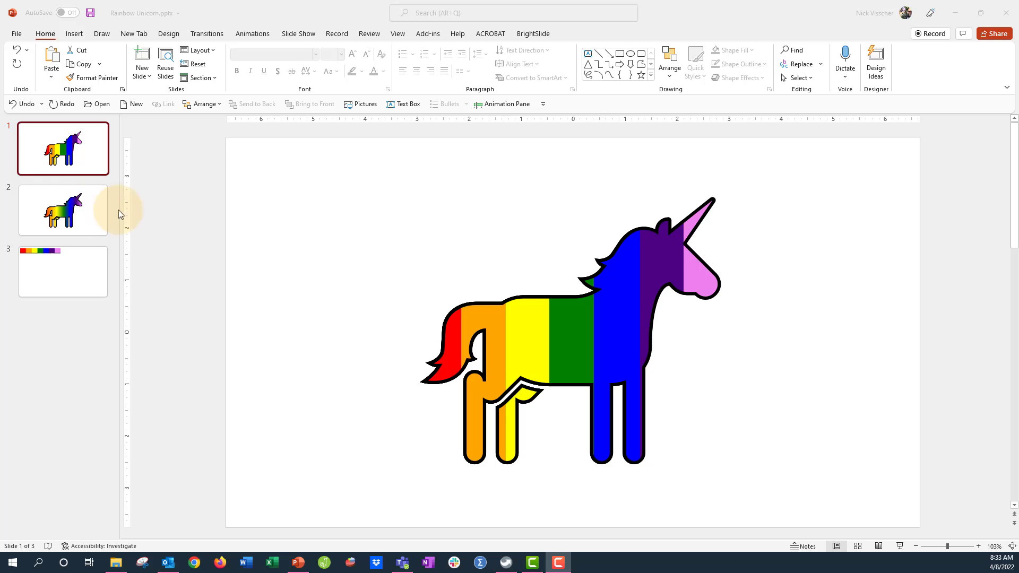
Step: Select slide 1's banded unicorn, then switch to slide 2's smooth-gradient unicorn
left_click(450, 312)
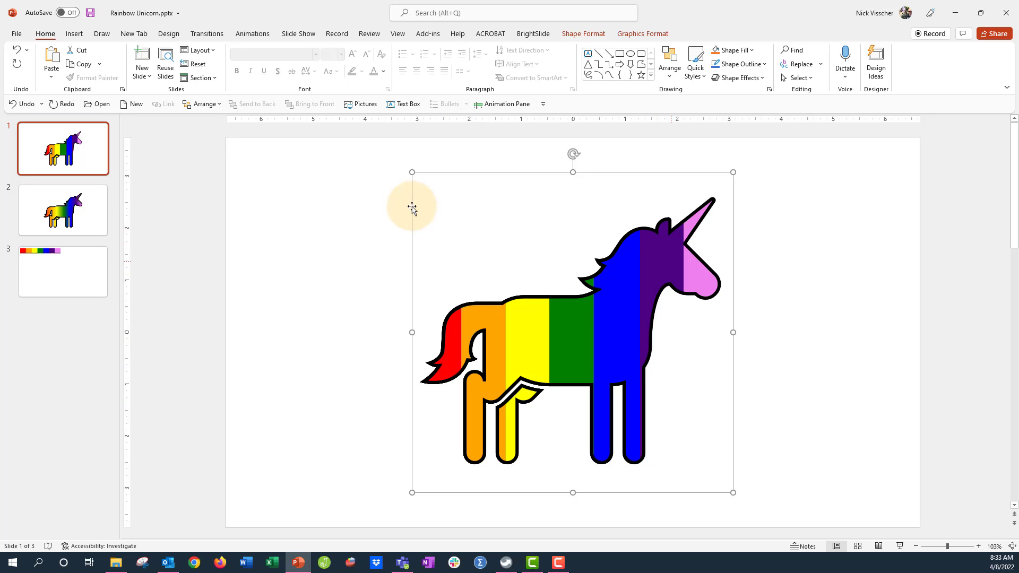
left_click(104, 226)
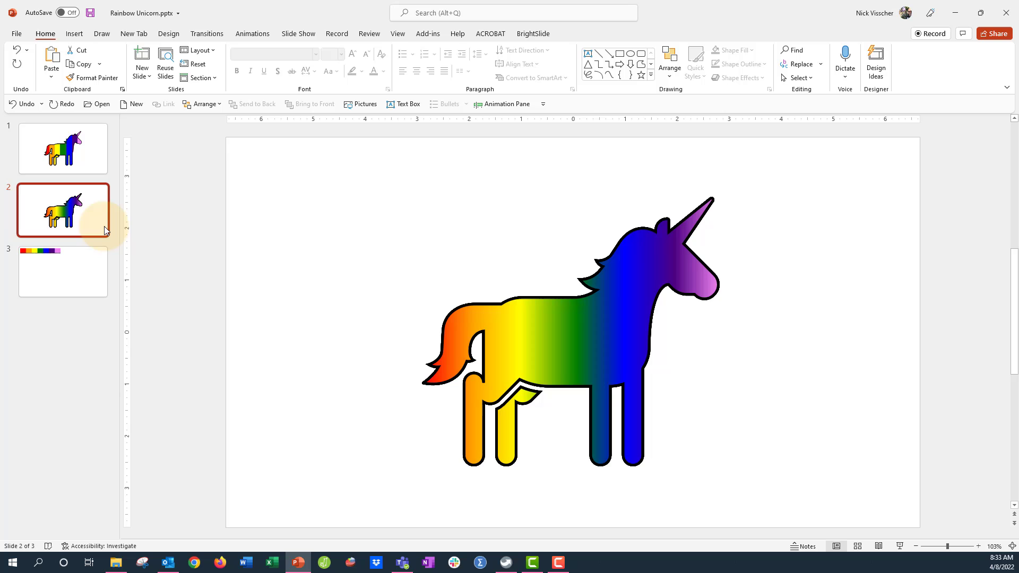
left_click(250, 288)
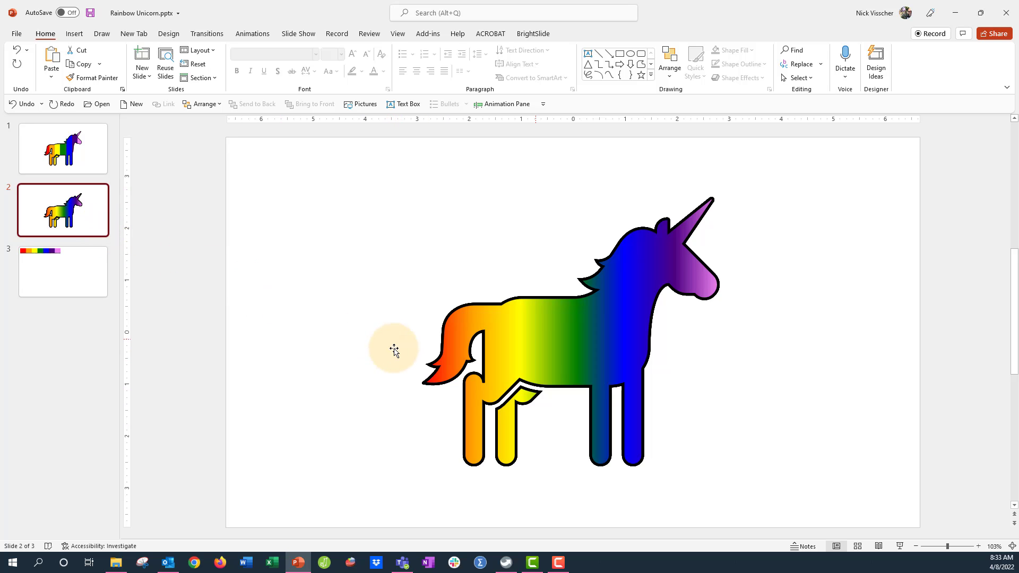
Step: Move through slides 1 and 2 to slide 3 and check its rainbow colour-bar picture
left_click(82, 151)
left_click(76, 214)
left_click(98, 272)
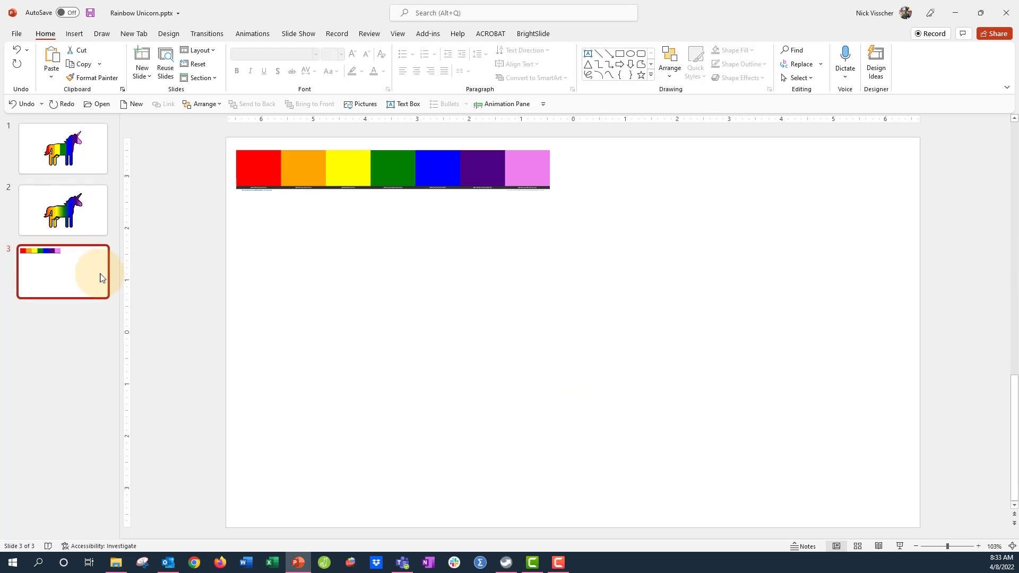
left_click(254, 185)
left_click(282, 166)
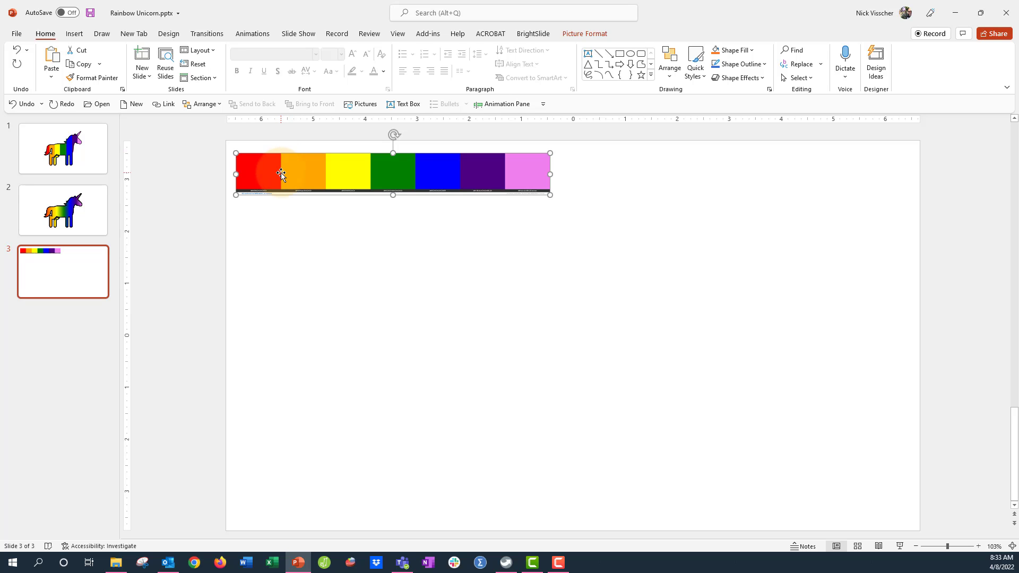
left_click(281, 225)
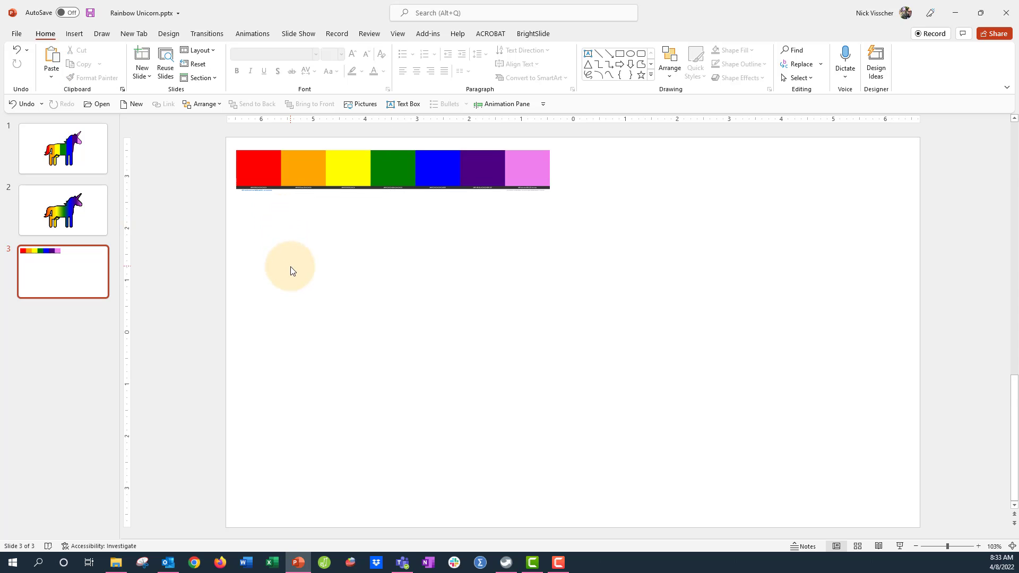
Step: Insert the solid black unicorn icon found by searching 'Unicorn' in the icon library
left_click(74, 34)
left_click(228, 68)
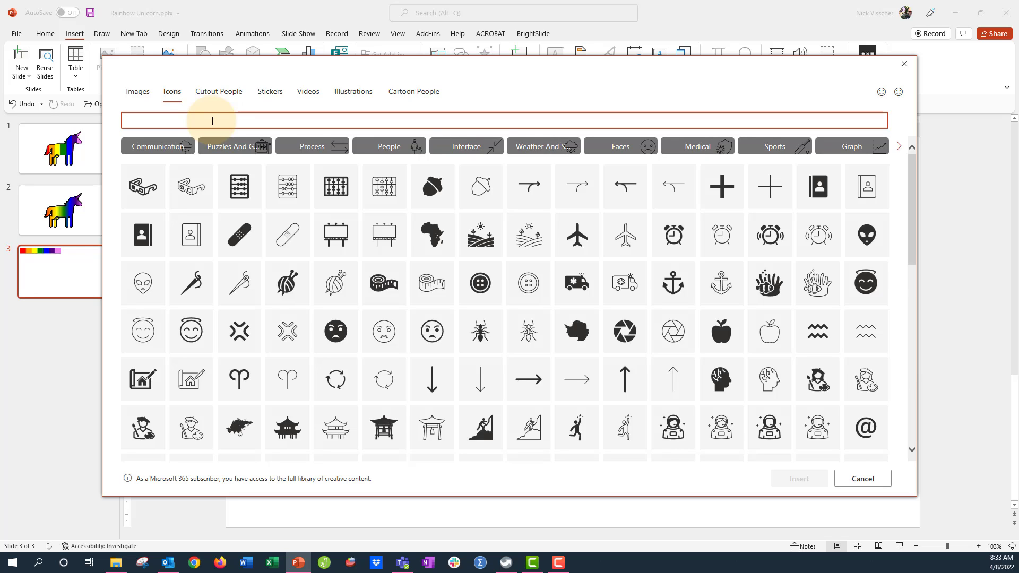
type("Unicorn")
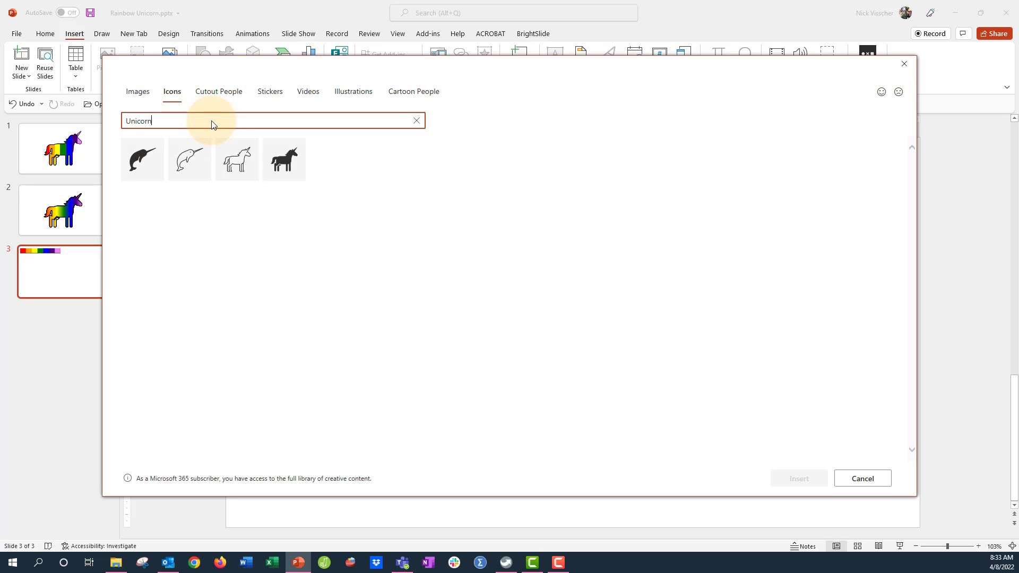
left_click(291, 167)
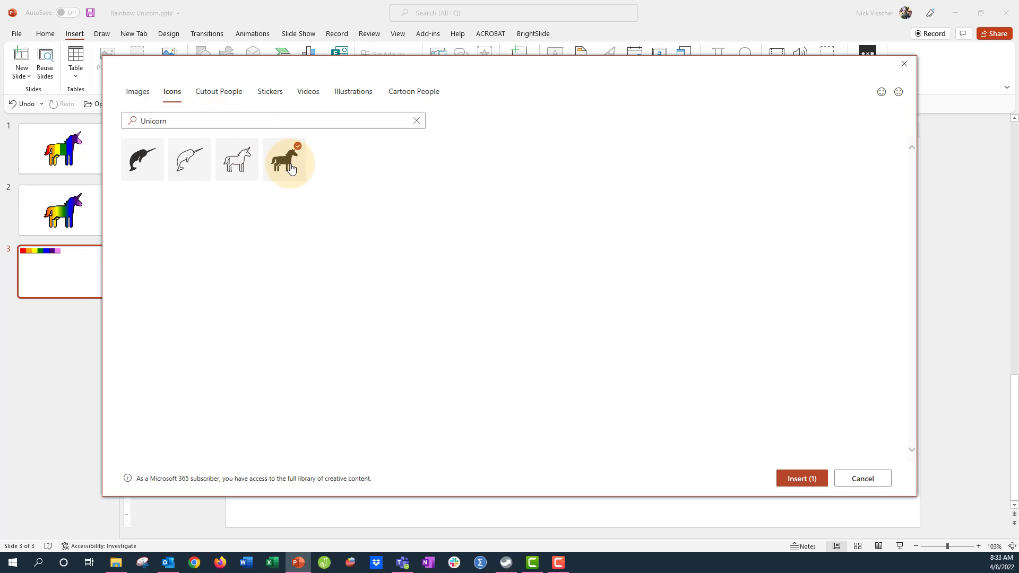
left_click(801, 478)
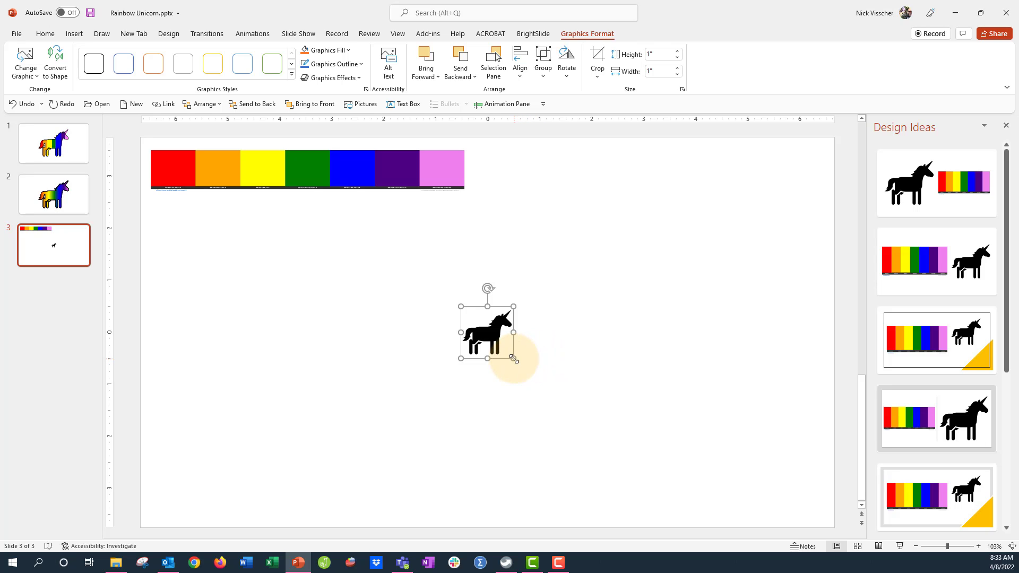
Step: Resize the unicorn icon to 6.04 inches square and move it left under the rainbow bar
left_click_drag(513, 358, 725, 502)
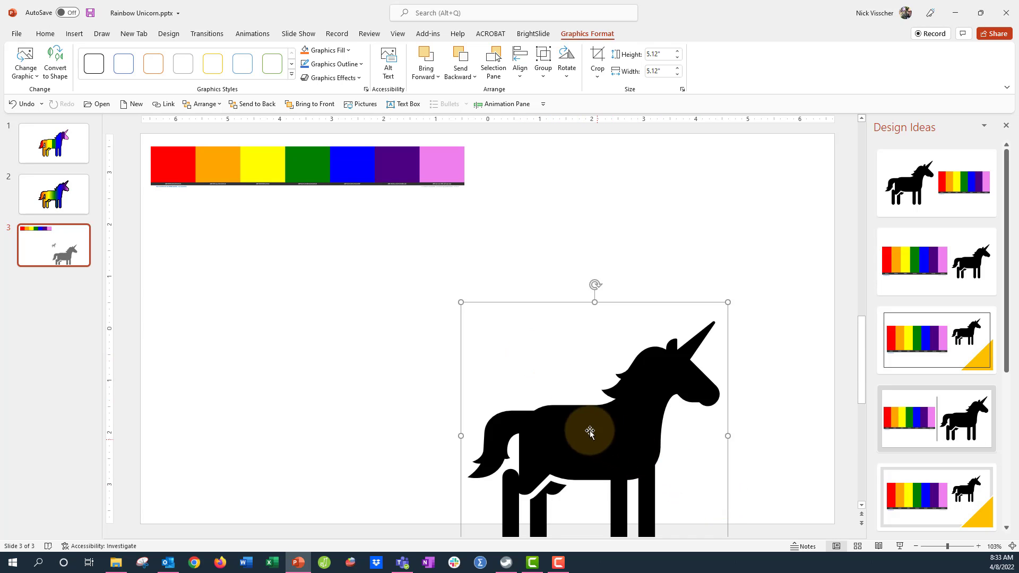
left_click_drag(591, 425, 432, 323)
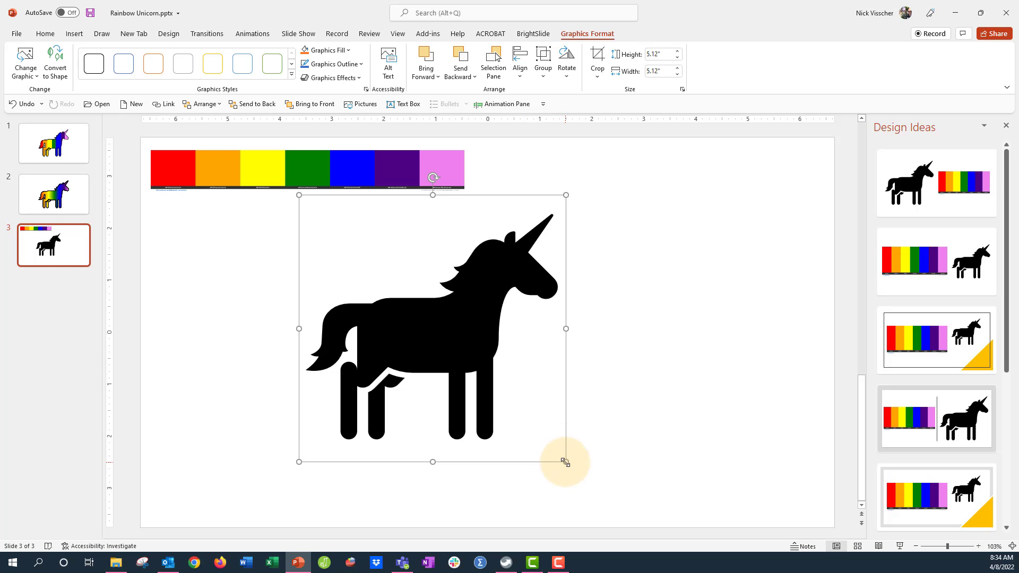
left_click_drag(565, 463, 614, 484)
left_click_drag(482, 368, 330, 373)
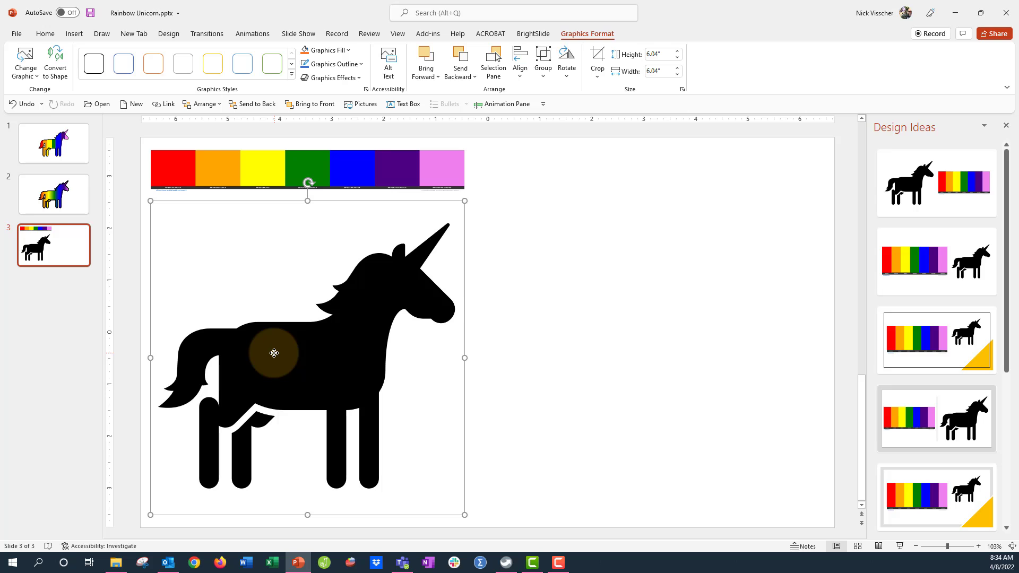
Step: Make five staggered unicorn copies with Ctrl+D, offsetting the first copy to the right
key("ctrl+d")
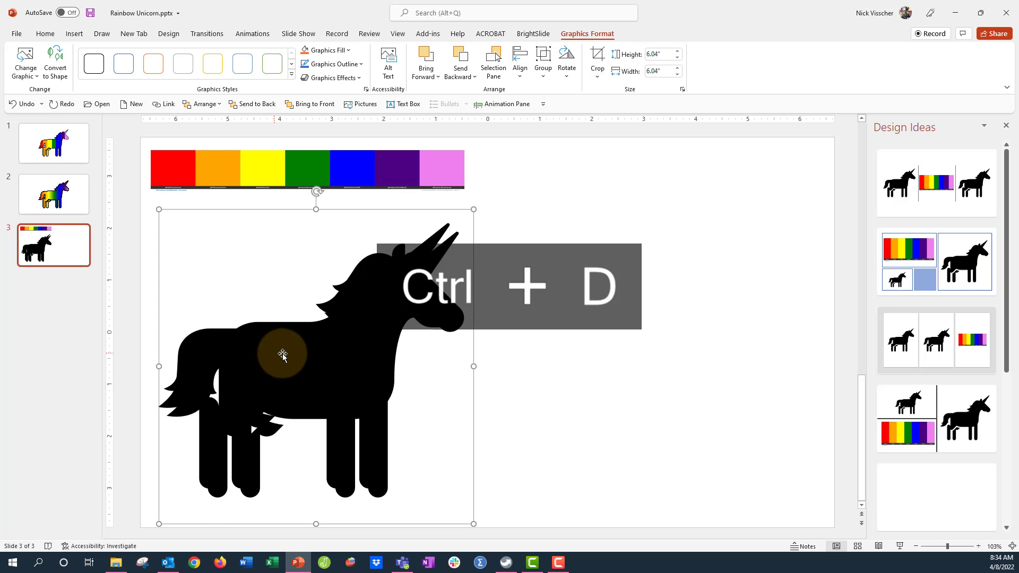
left_click_drag(279, 353, 302, 353)
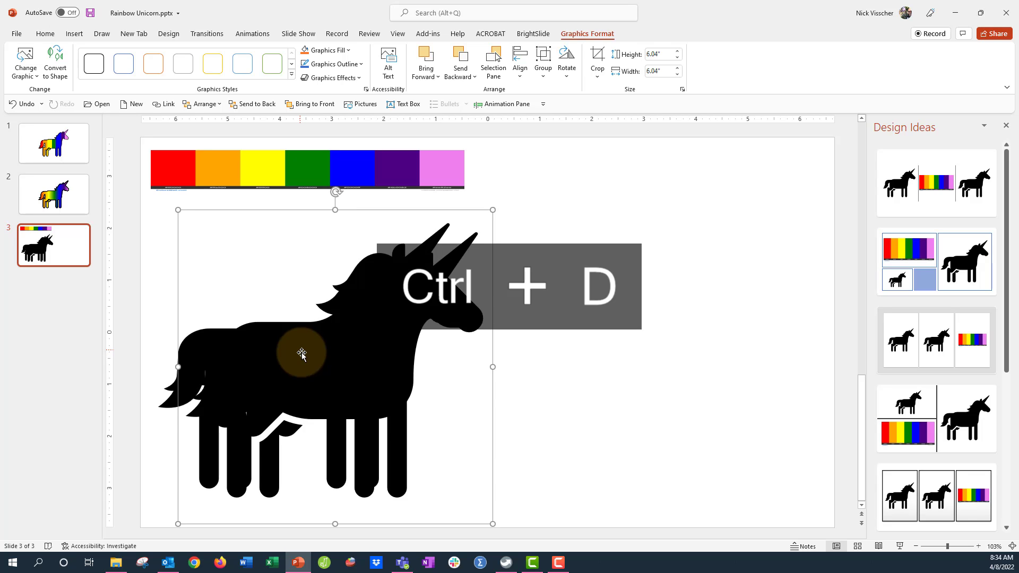
key("ctrl+d")
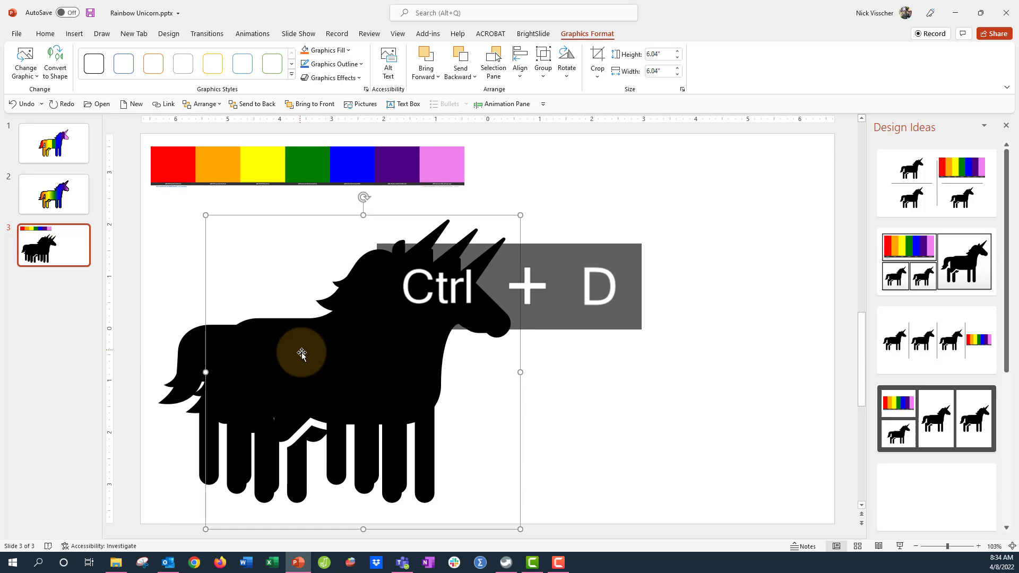
key("ctrl+d")
key("ctrl+d")
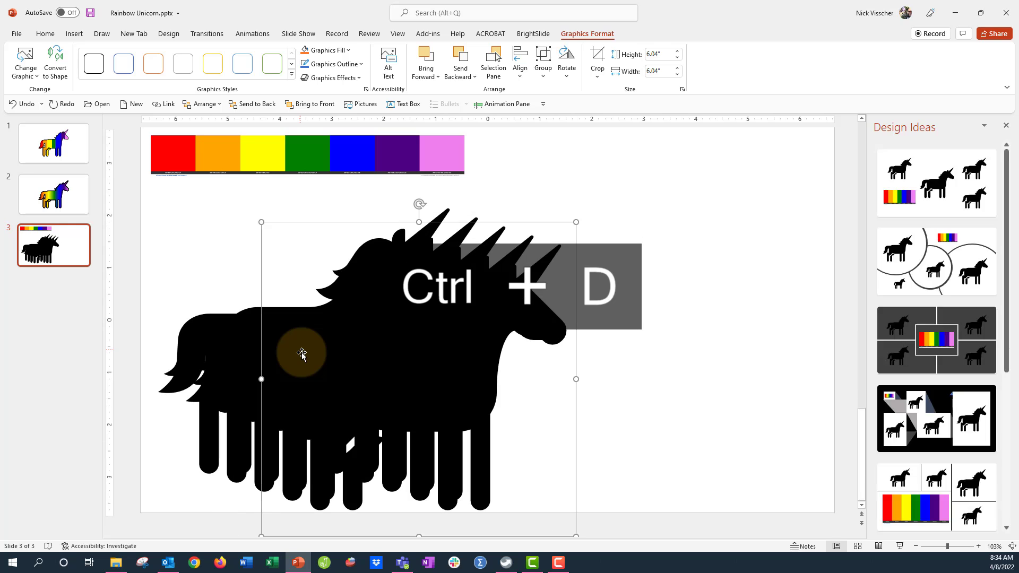
key("ctrl+d")
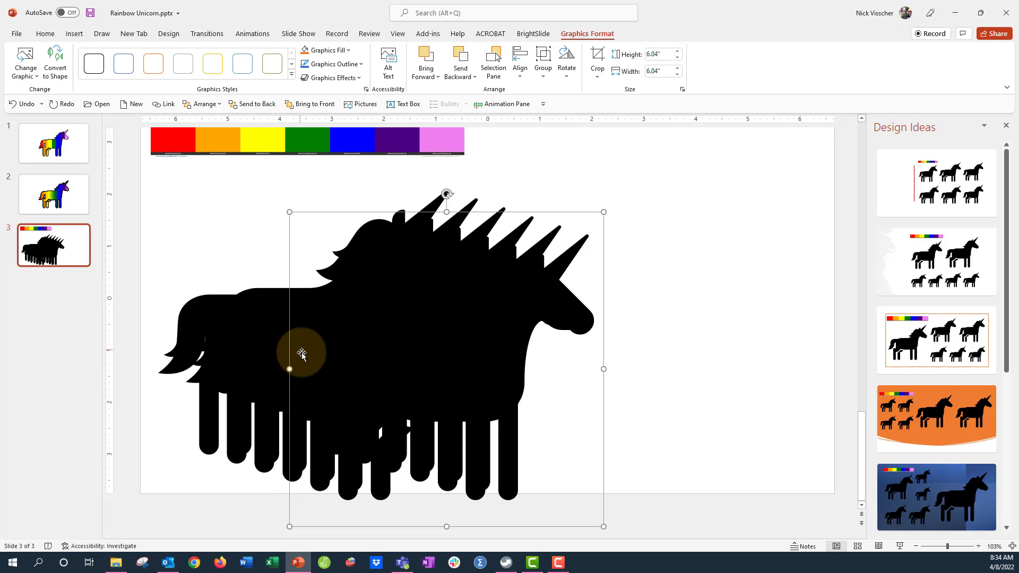
key("ctrl+d")
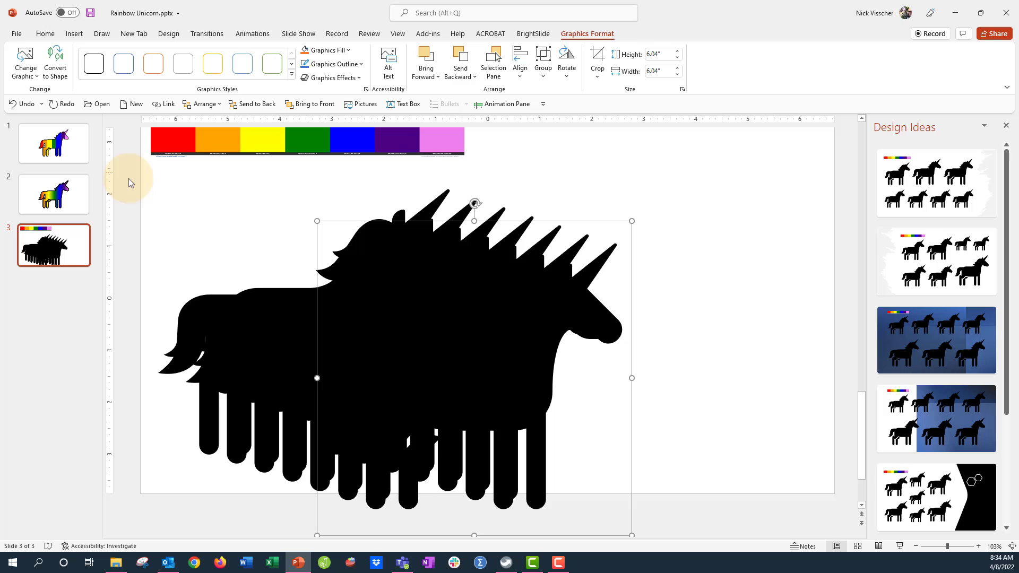
Step: Marquee-select the unicorns, then leave only the rightmost one selected
left_click_drag(130, 176, 667, 516)
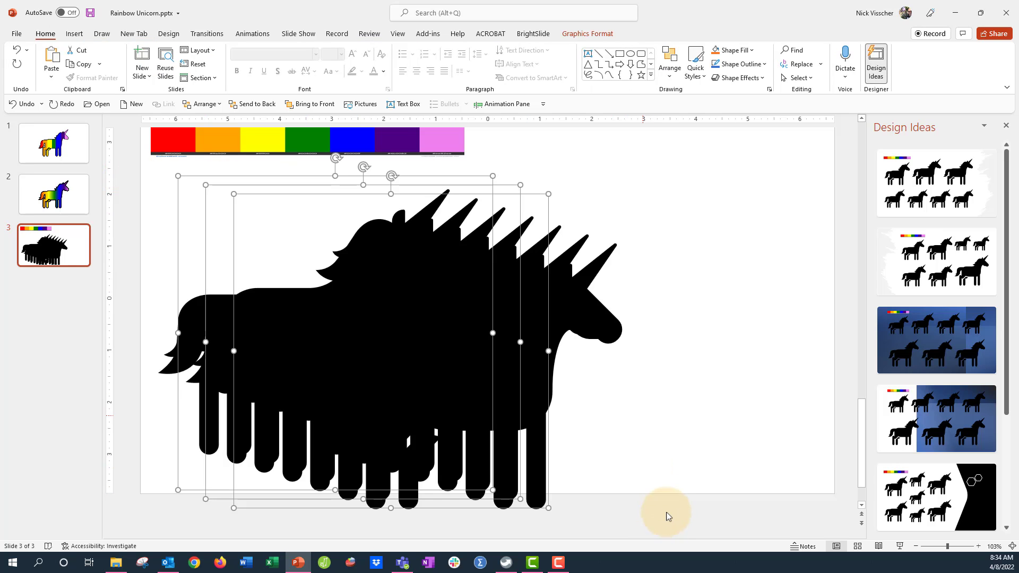
left_click(594, 308, "shift")
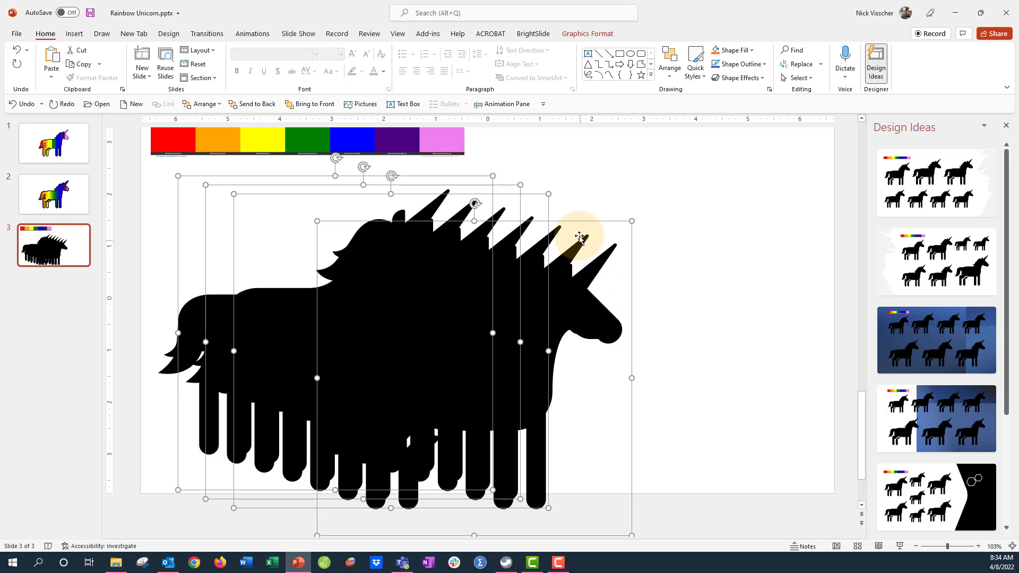
left_click(592, 433)
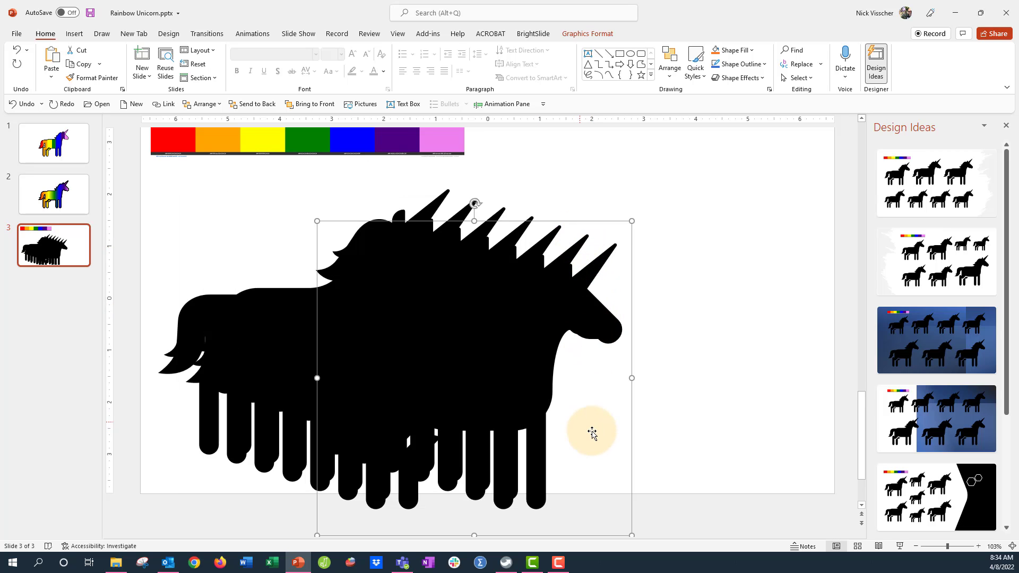
Step: Align Top all the unicorn copies, excluding the colour bar, then select the front unicorn
key("ctrl+a")
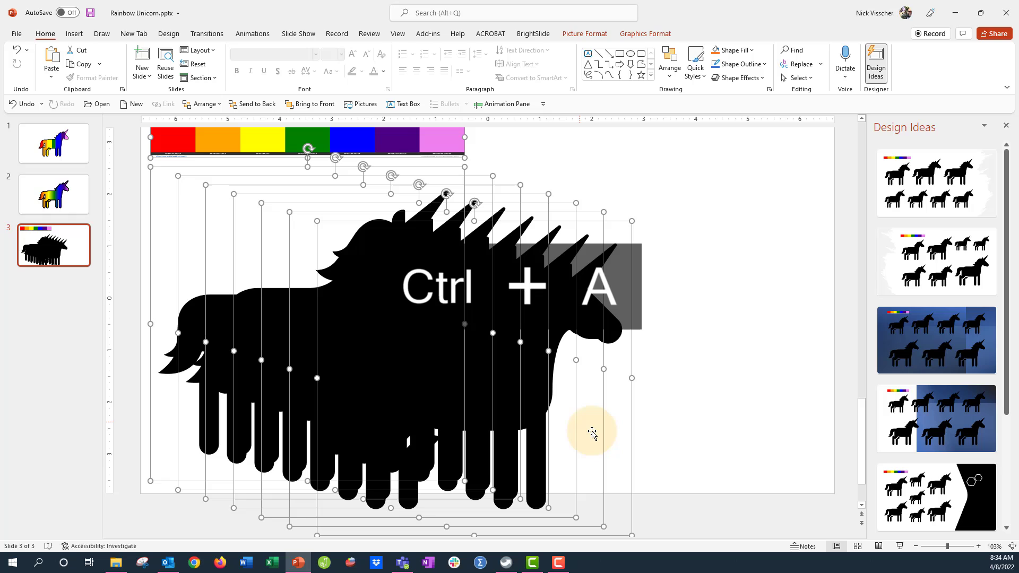
left_click(159, 144, "ctrl")
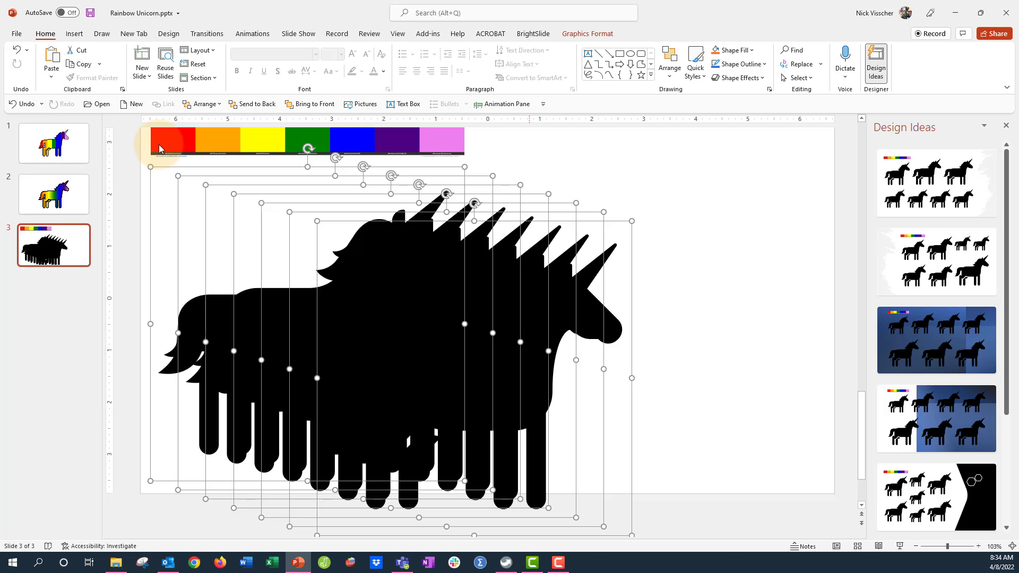
left_click(577, 38)
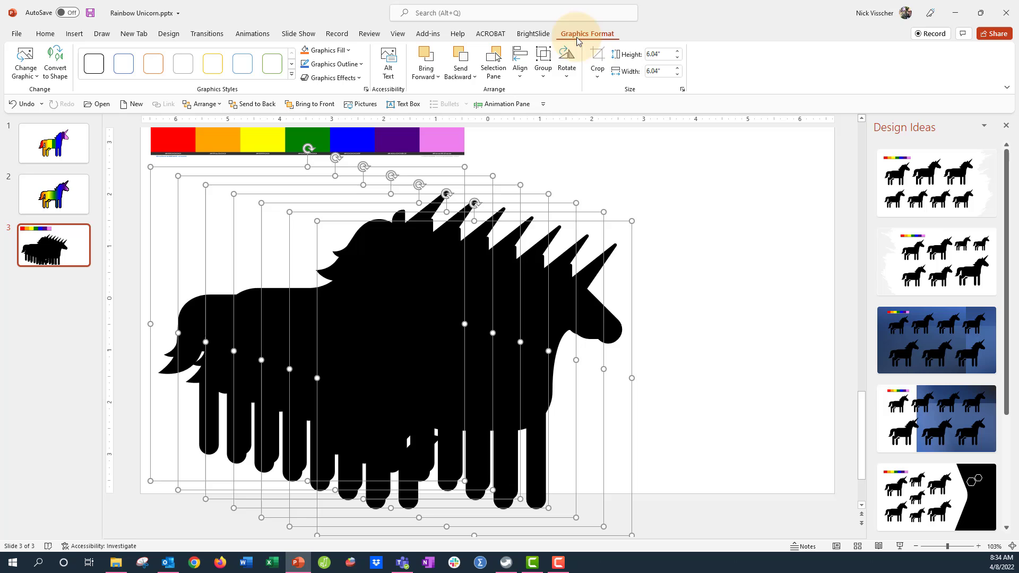
left_click(520, 66)
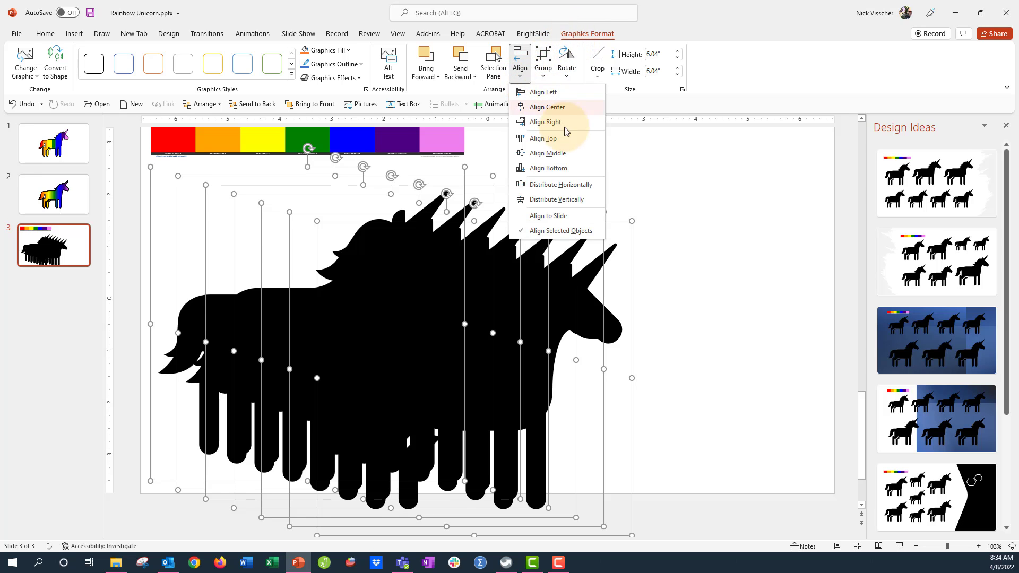
left_click(574, 138)
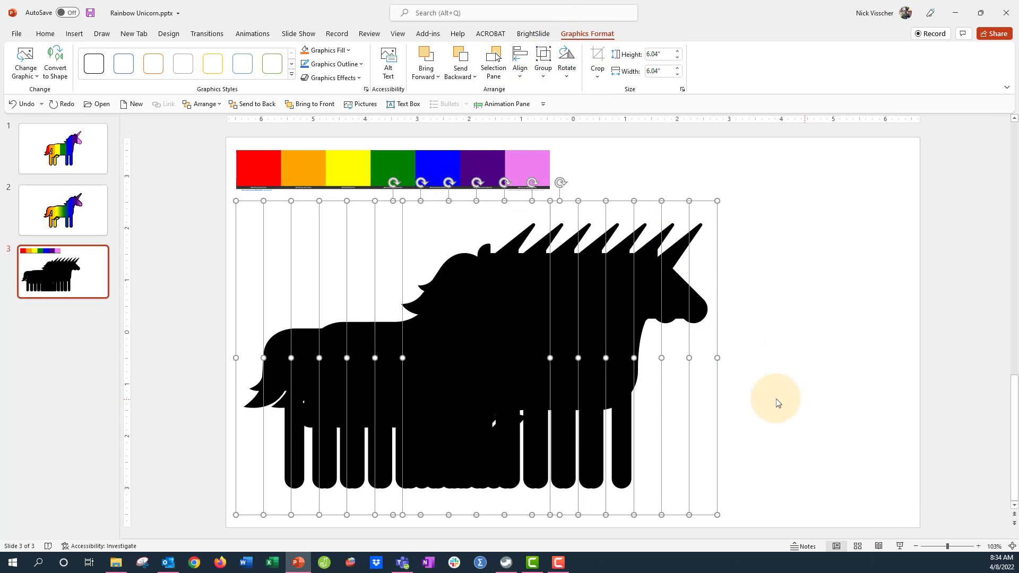
left_click(776, 399)
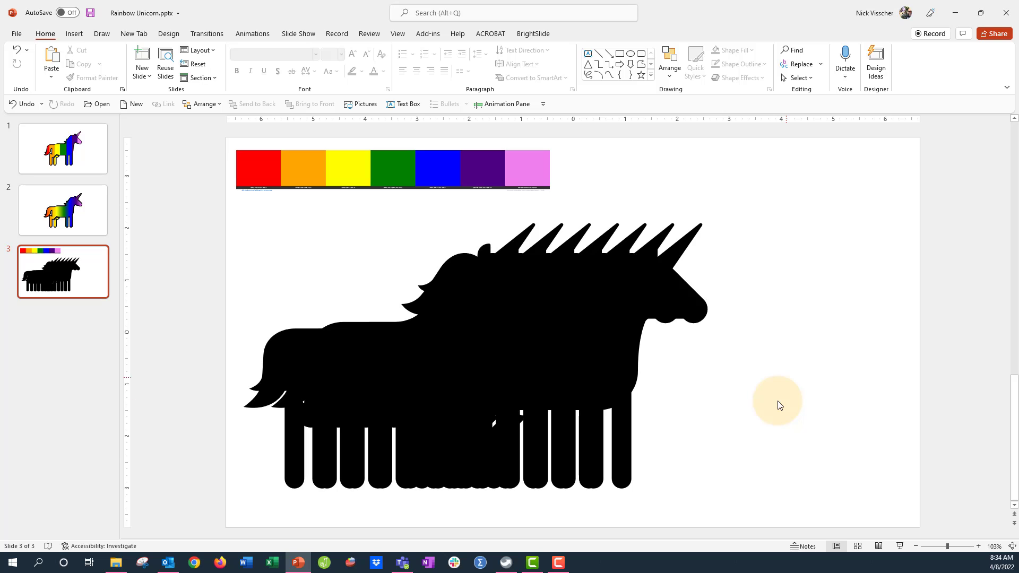
left_click(705, 310)
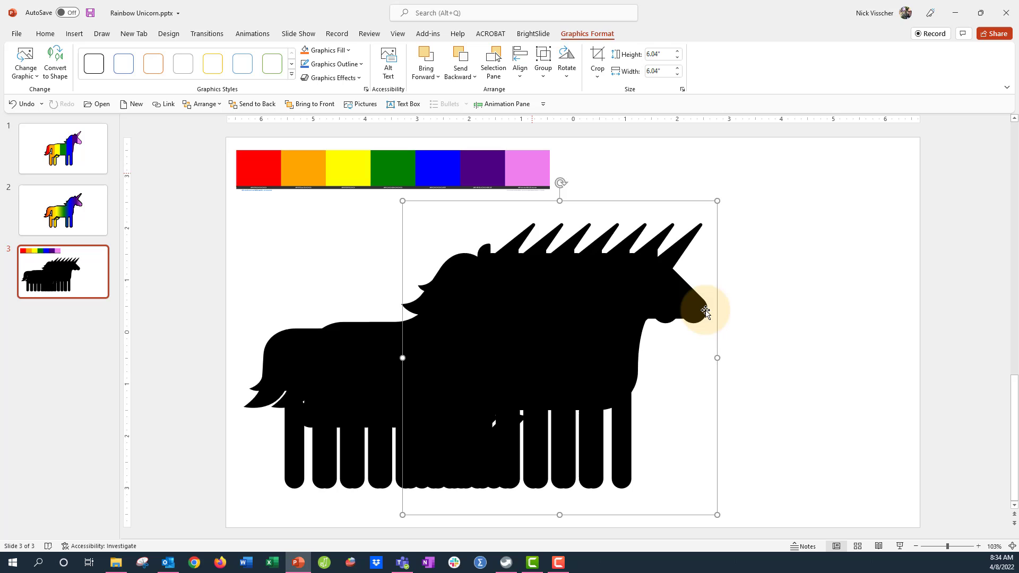
Step: Eyedropper-fill the front unicorn with the strip's pink and drag it right
right_click(684, 301)
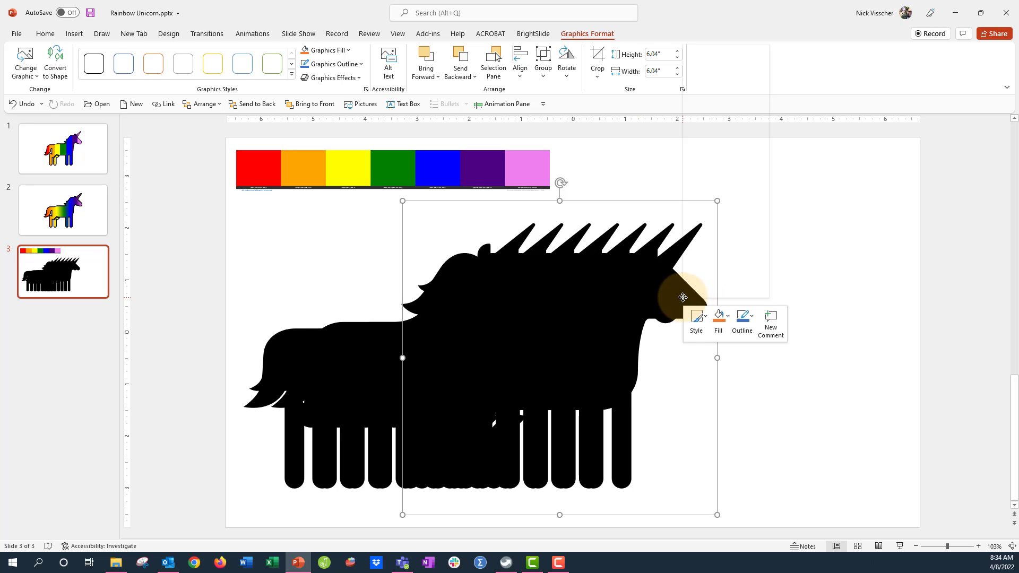
left_click(705, 273)
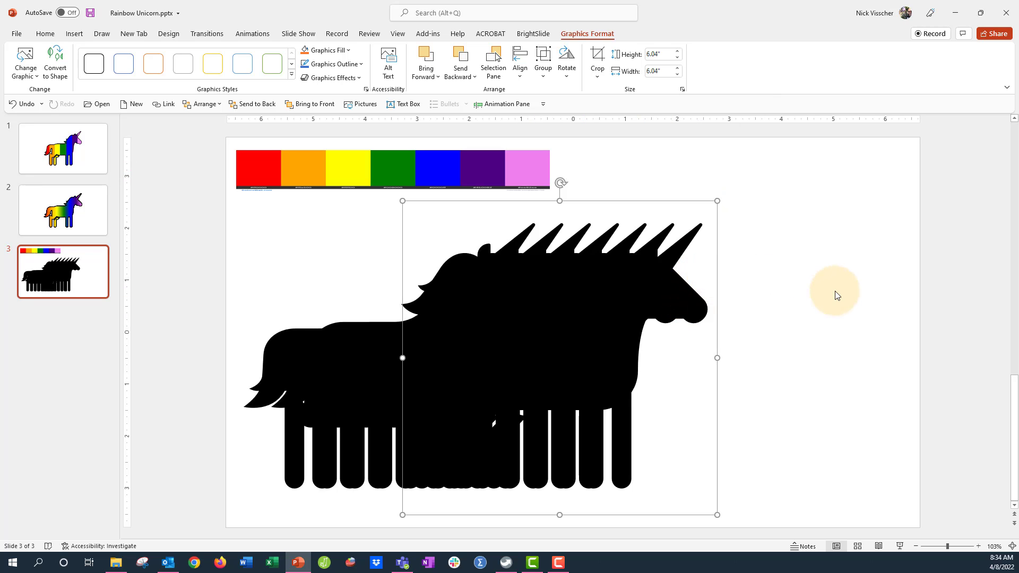
left_click(884, 169)
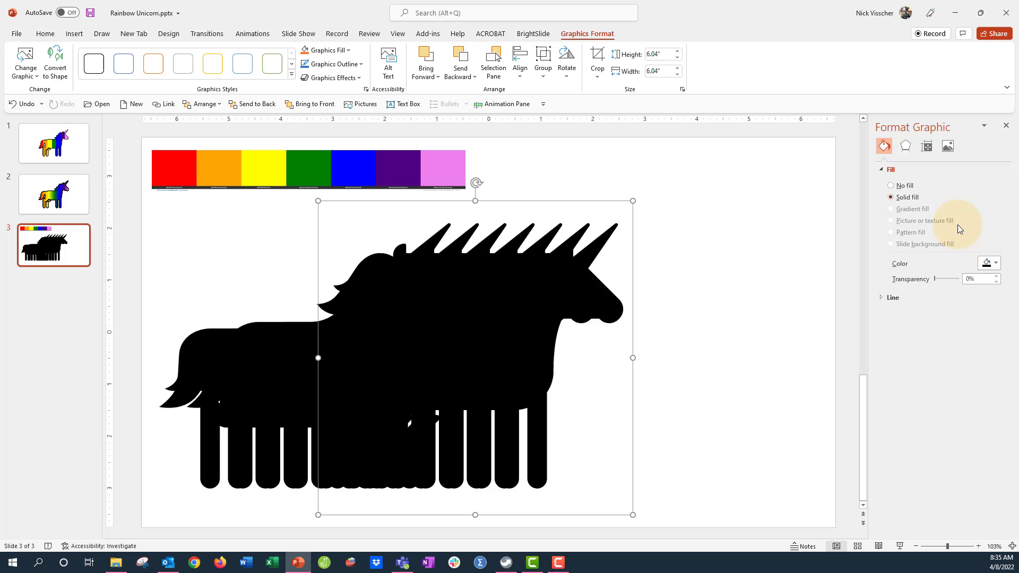
left_click(996, 263)
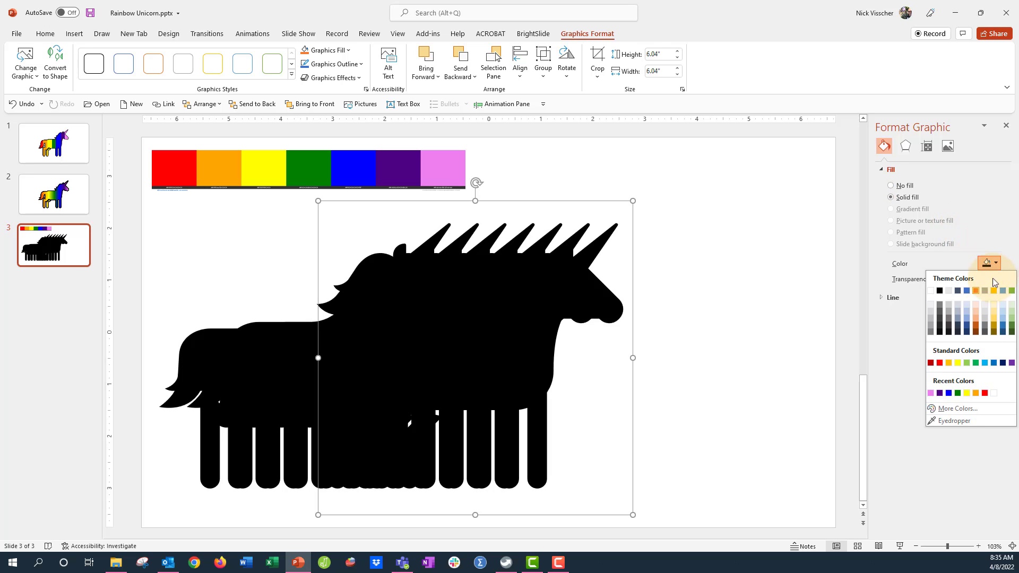
left_click(954, 421)
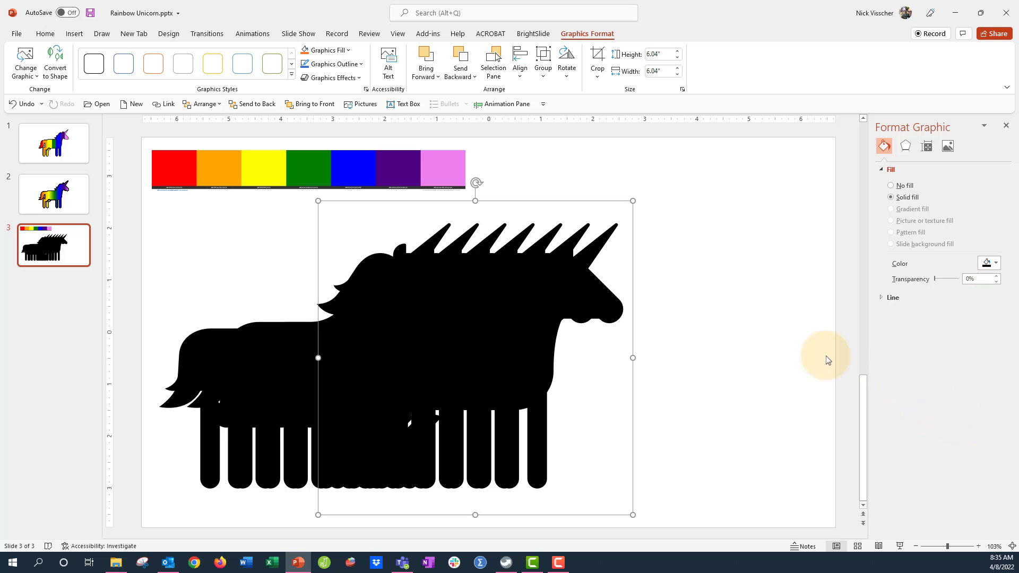
left_click(446, 160)
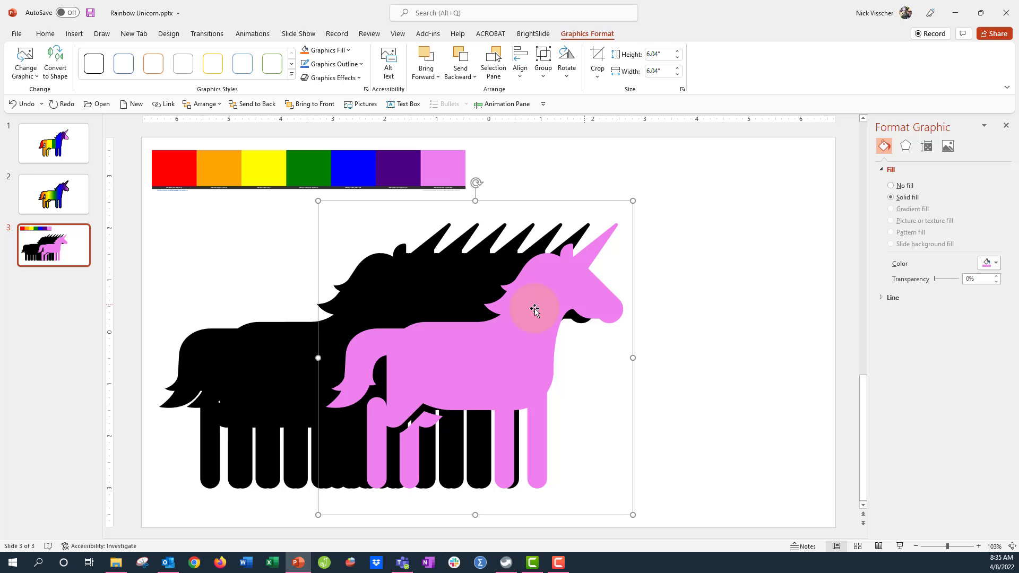
left_click_drag(535, 309, 727, 305)
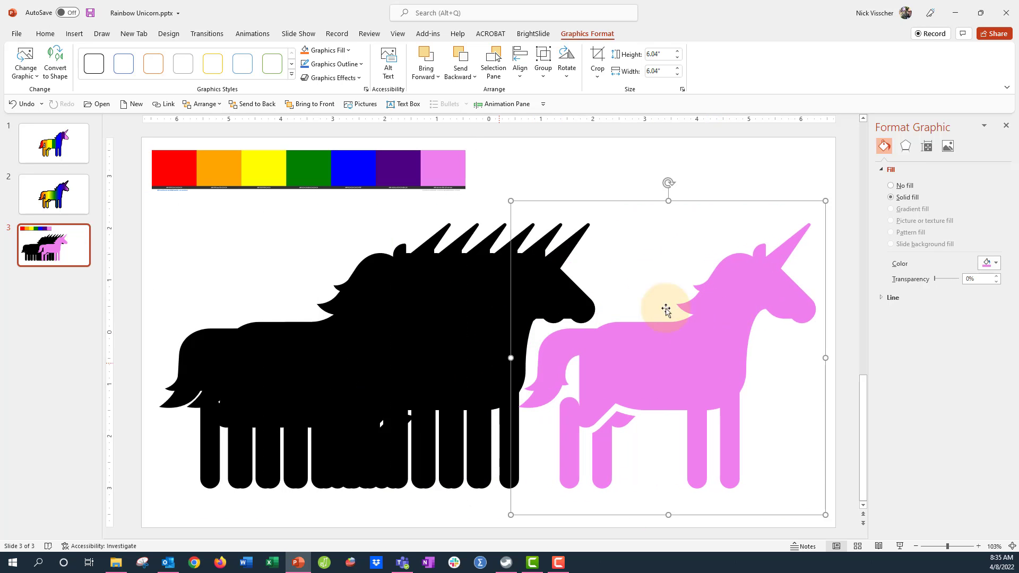
Step: Fill the next black unicorn with the strip's purple and drag it right
left_click(503, 329)
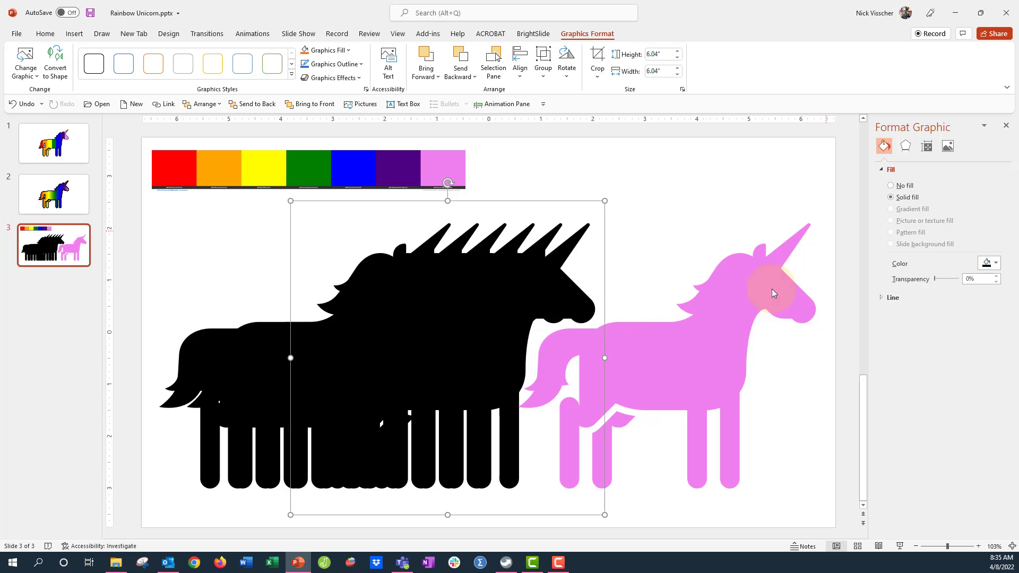
left_click(989, 262)
left_click(944, 422)
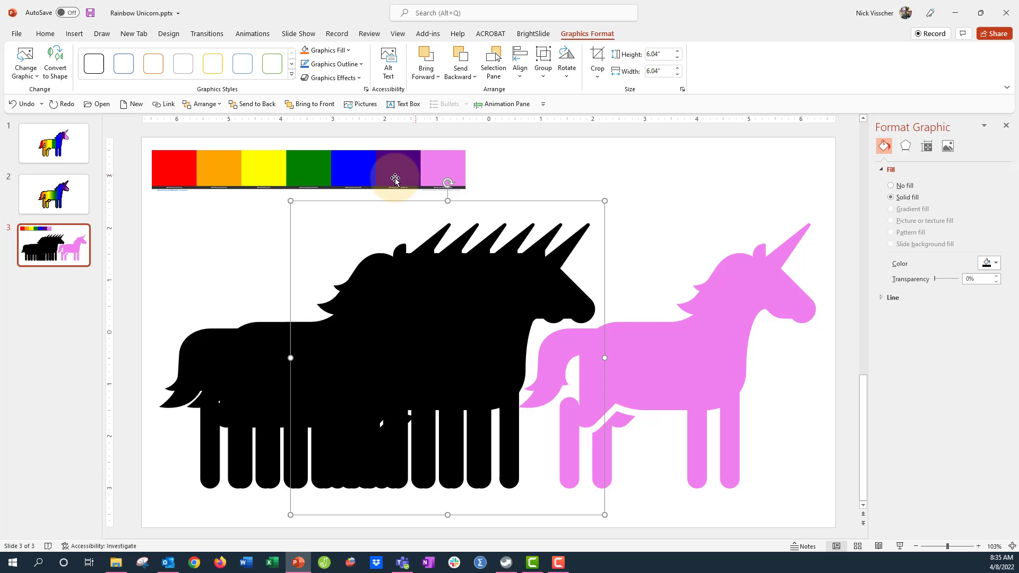
left_click(988, 263)
left_click(943, 420)
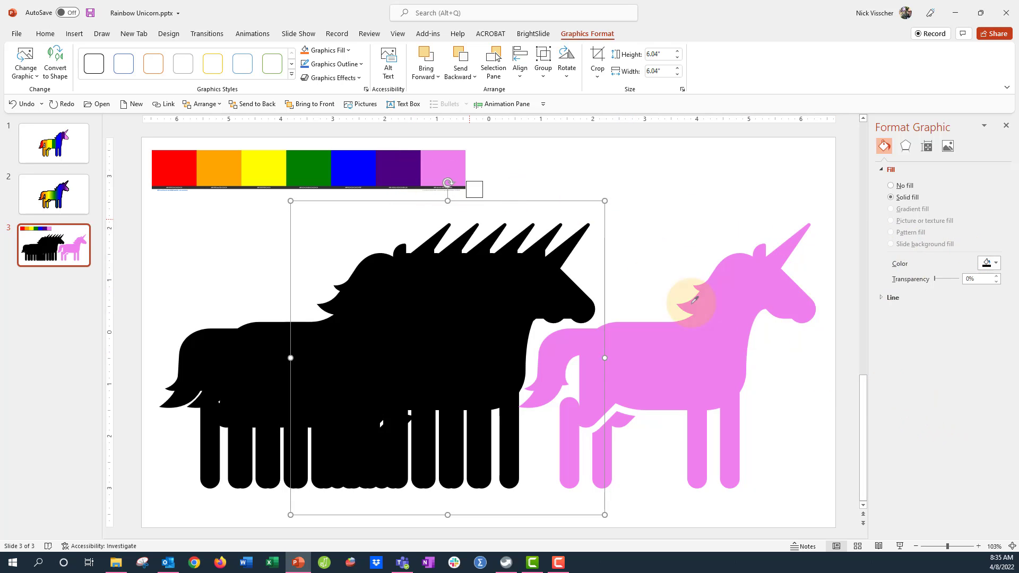
left_click(403, 166)
left_click_drag(487, 336, 663, 336)
Step: Fill the next unicorn with the strip's blue and tuck the purple one behind the pink
left_click(457, 314)
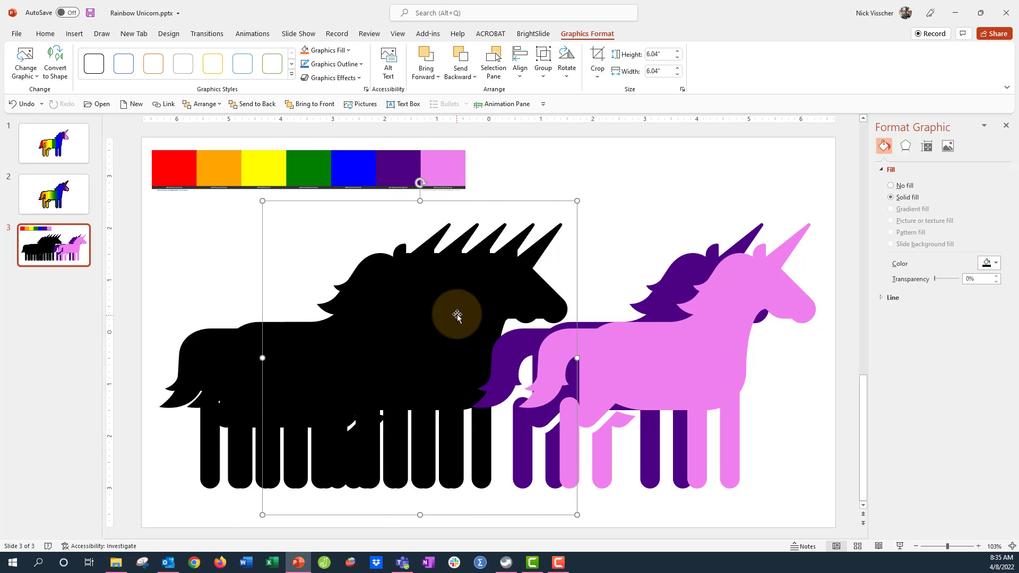
left_click(989, 263)
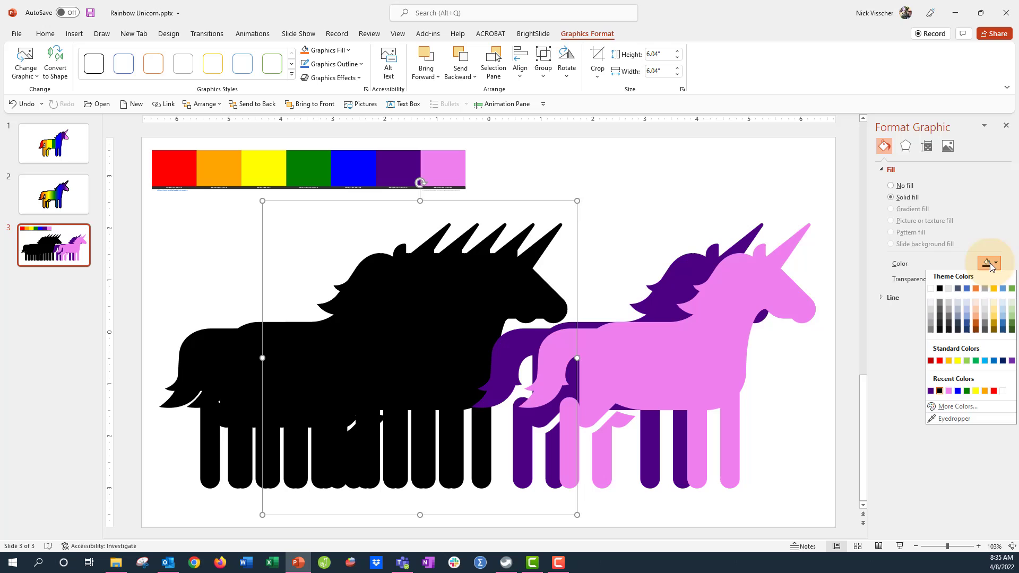
left_click(969, 421)
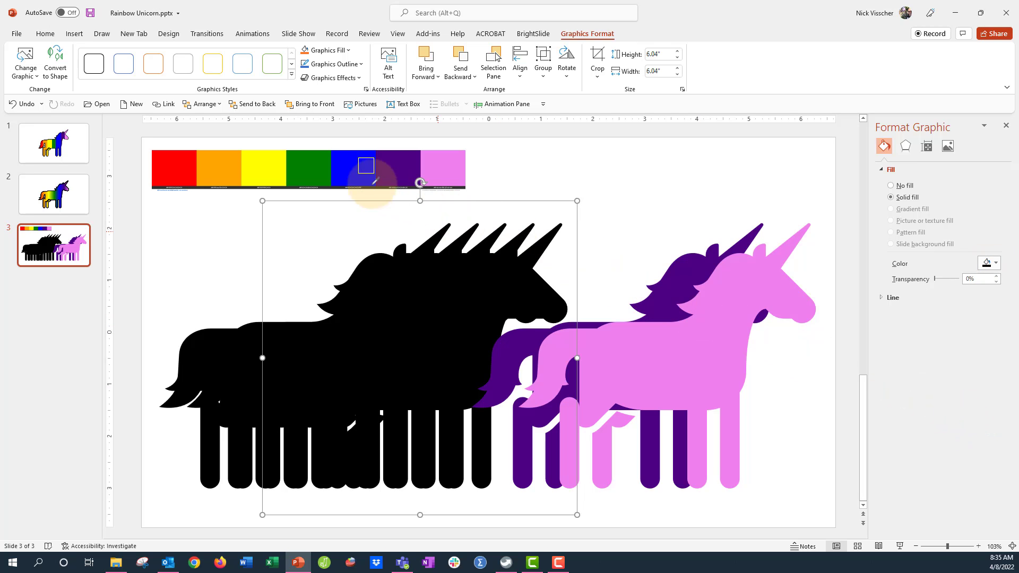
left_click(353, 173)
left_click_drag(480, 296, 462, 307)
left_click_drag(400, 357, 520, 345)
Step: Select the next black unicorn and get the fill eyedropper ready to sample
left_click(360, 387)
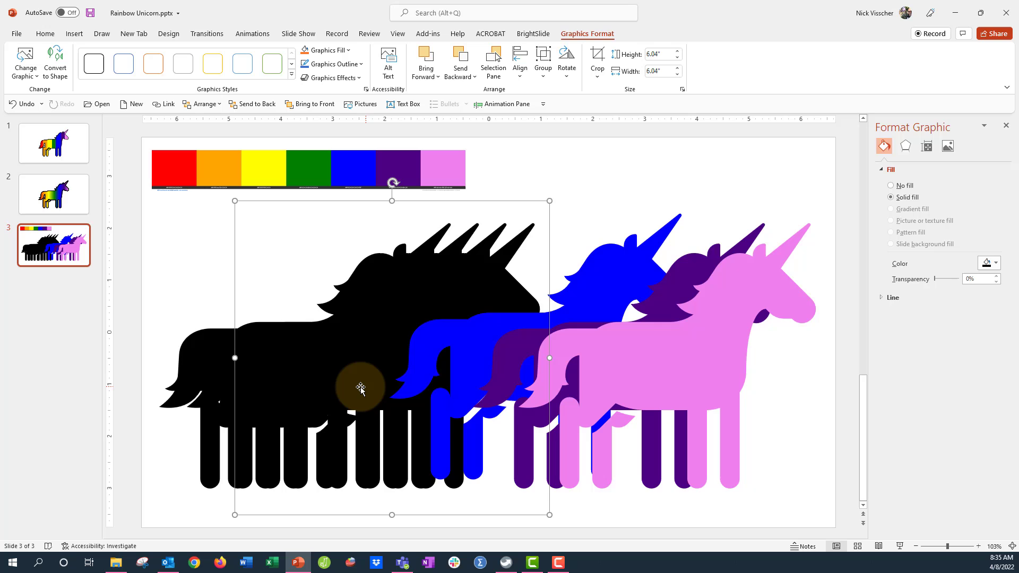
left_click(996, 264)
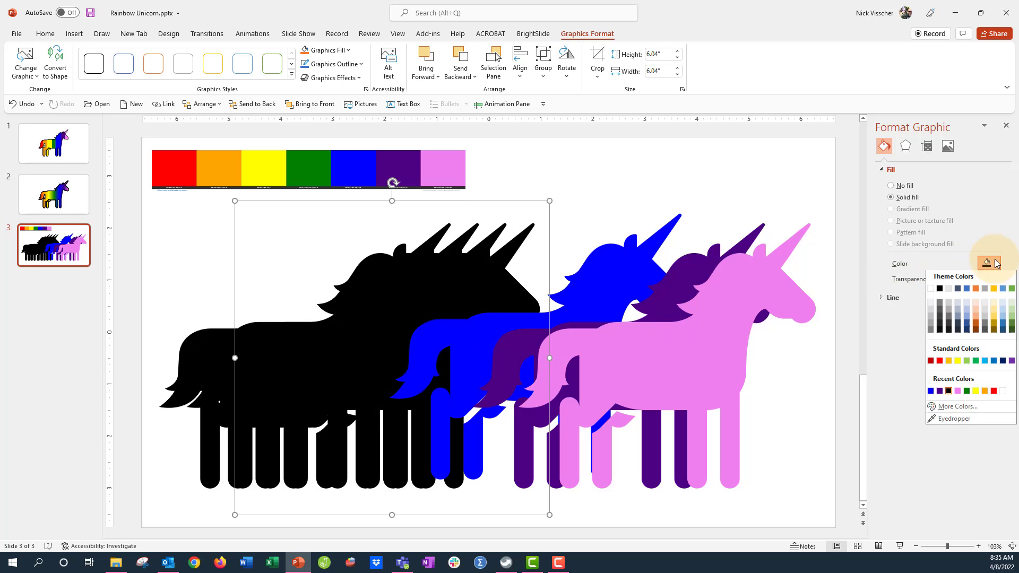
left_click(965, 421)
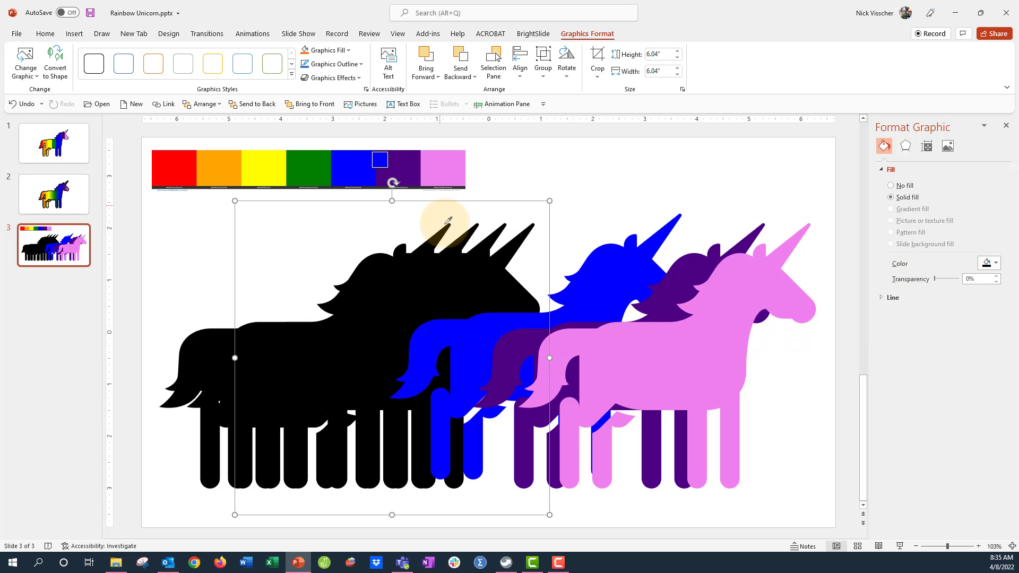
Step: Make one unicorn green and shift it right, then fill the next with yellow
left_click(314, 170)
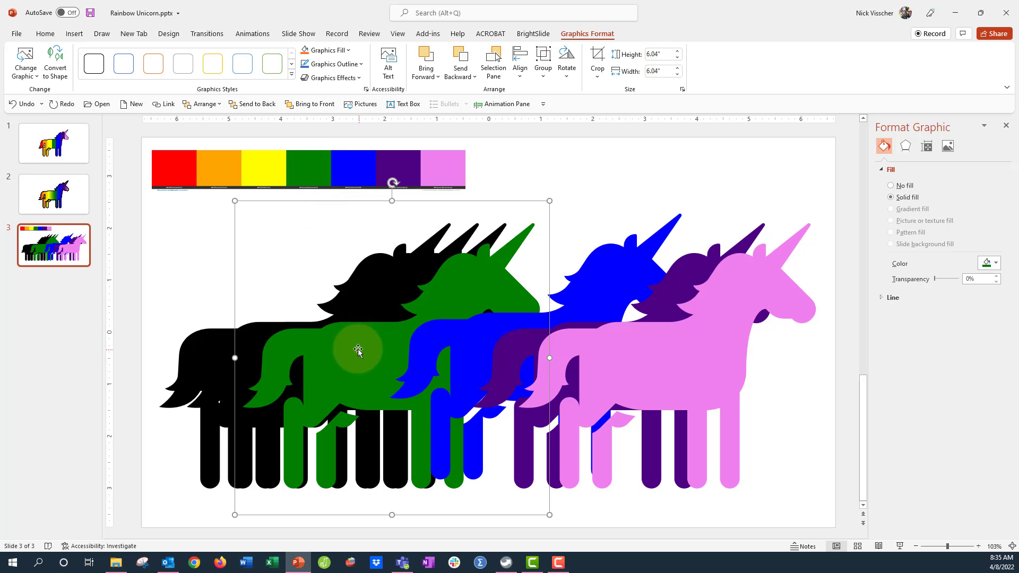
left_click_drag(361, 349, 435, 350)
left_click(291, 382)
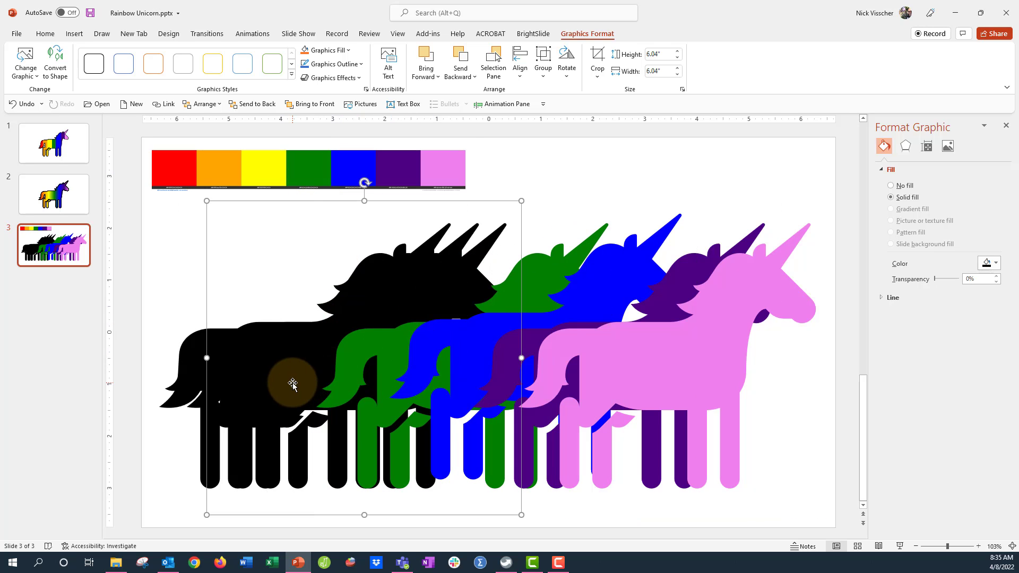
left_click(984, 264)
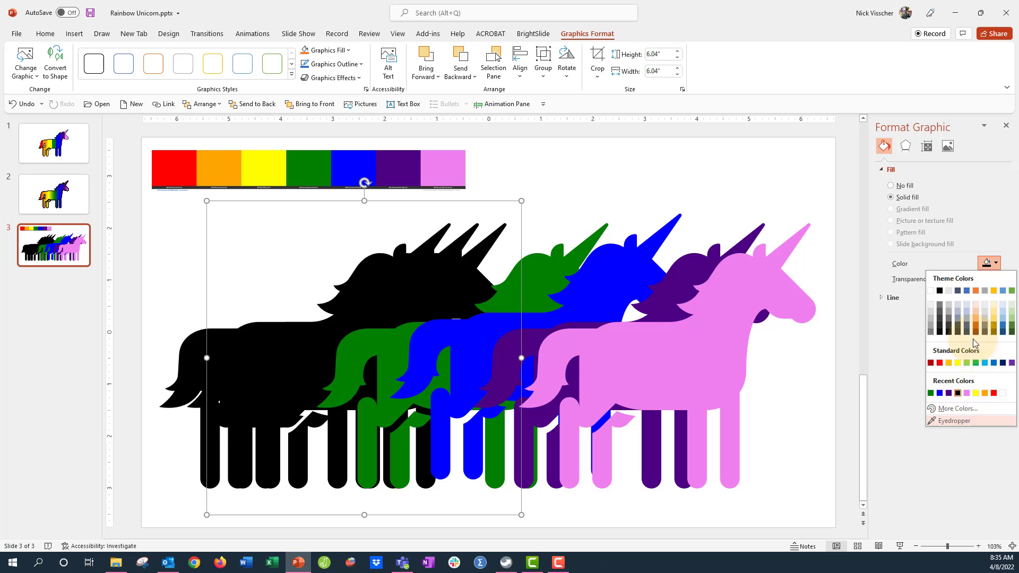
left_click(964, 417)
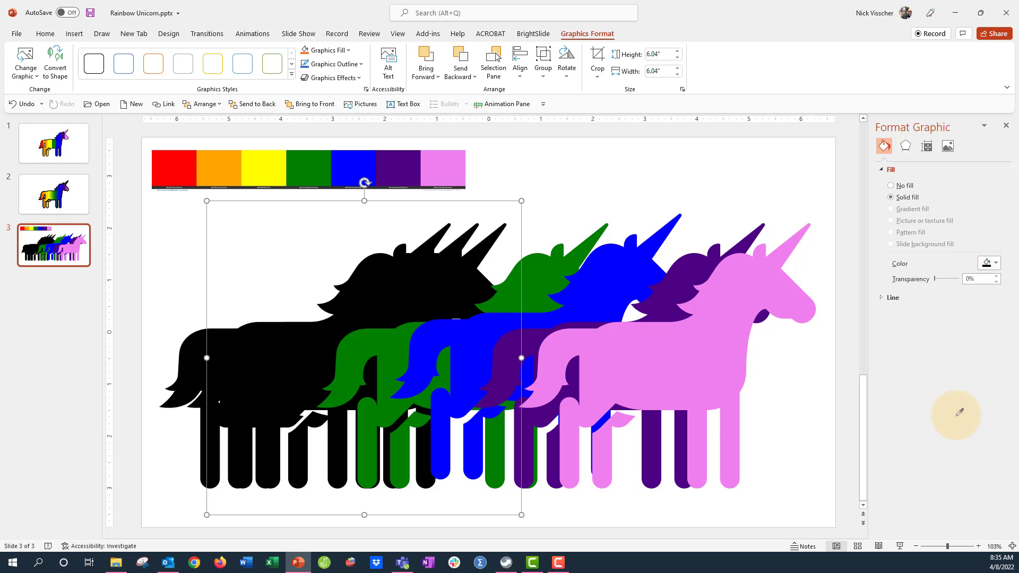
left_click(278, 168)
left_click_drag(429, 291, 434, 294)
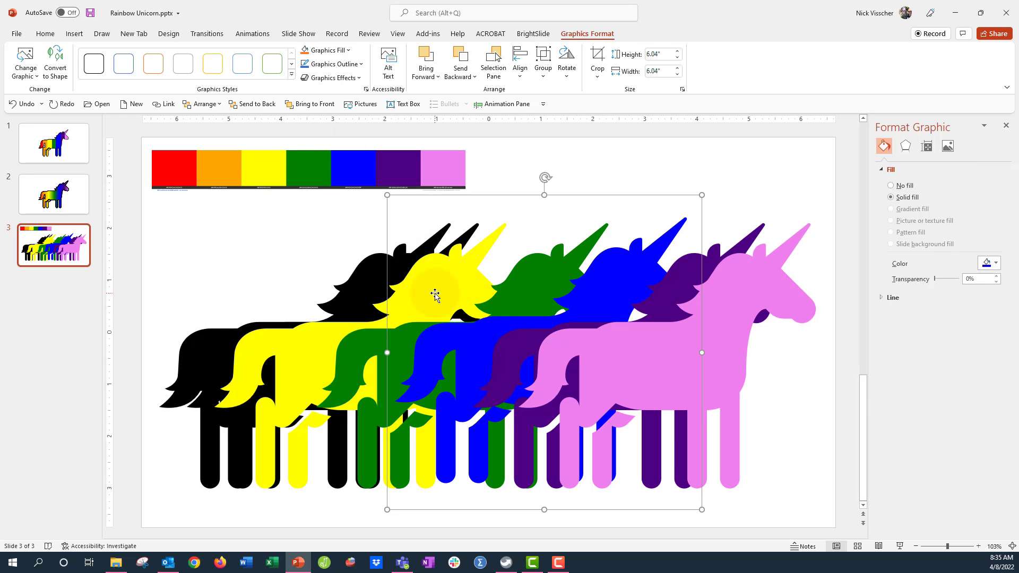
Step: Fill the next black unicorn with orange, spreading the yellow and orange unicorns right
left_click(287, 359)
left_click_drag(287, 359, 334, 360)
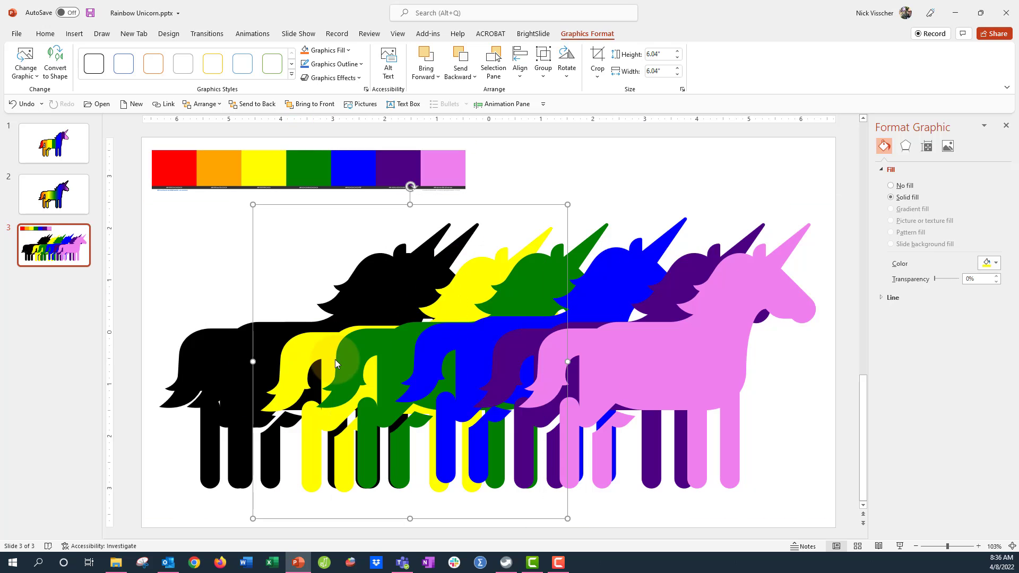
left_click(259, 379)
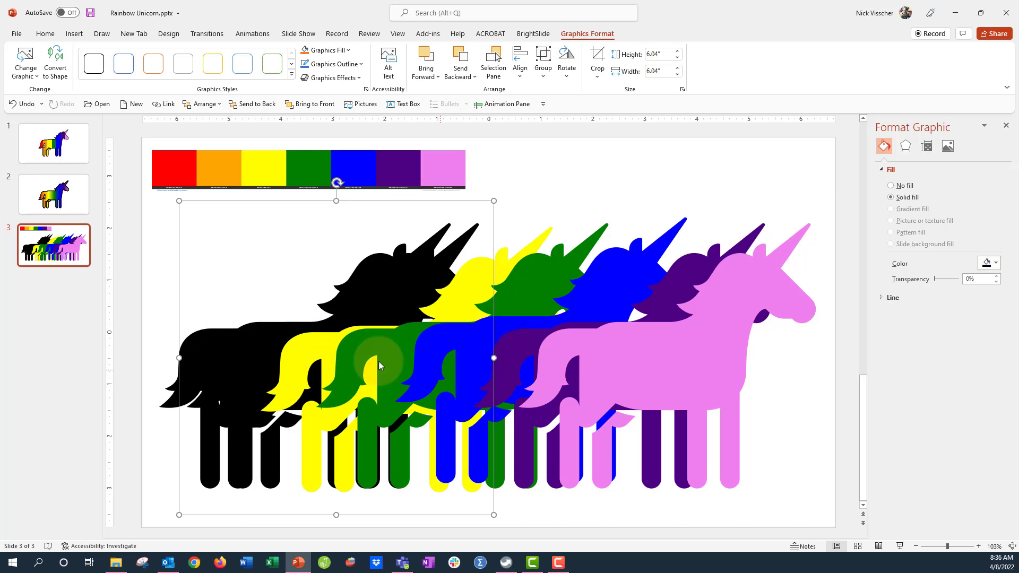
left_click(988, 263)
left_click(946, 422)
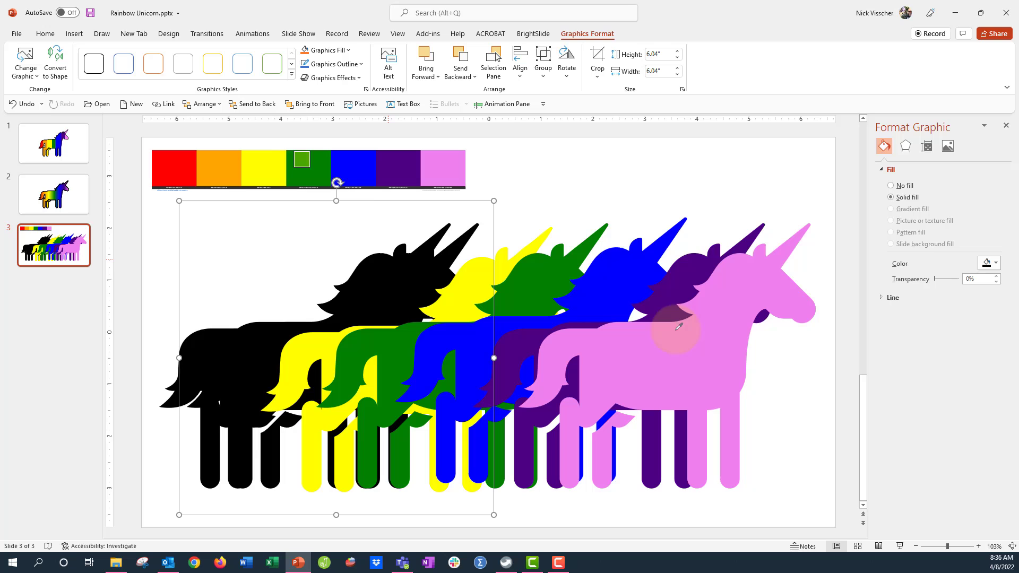
left_click(247, 156)
left_click_drag(294, 367, 318, 366)
left_click_drag(220, 348, 255, 352)
Step: Fill the last black unicorn with the strip's red
left_click(193, 341)
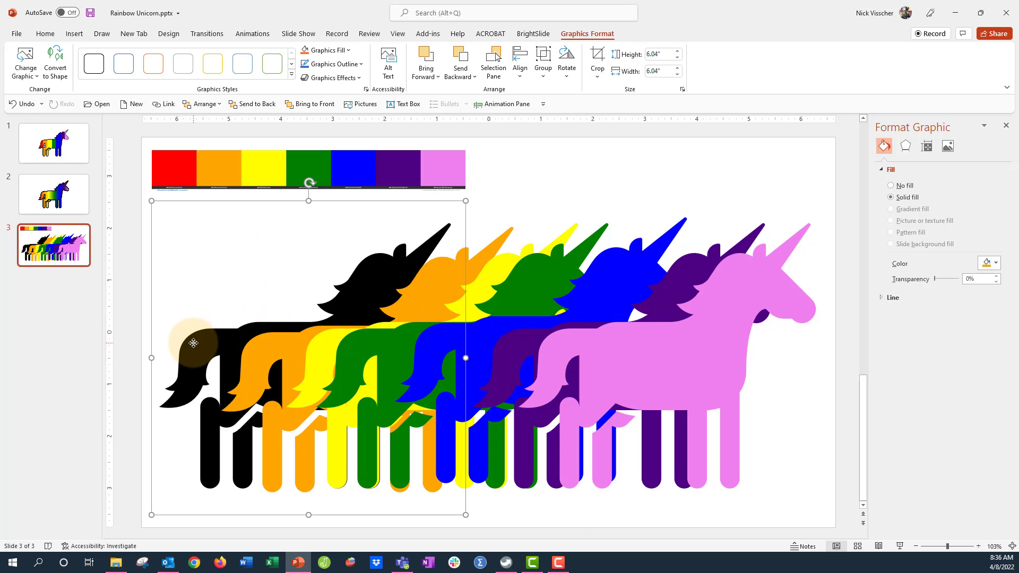
left_click(989, 263)
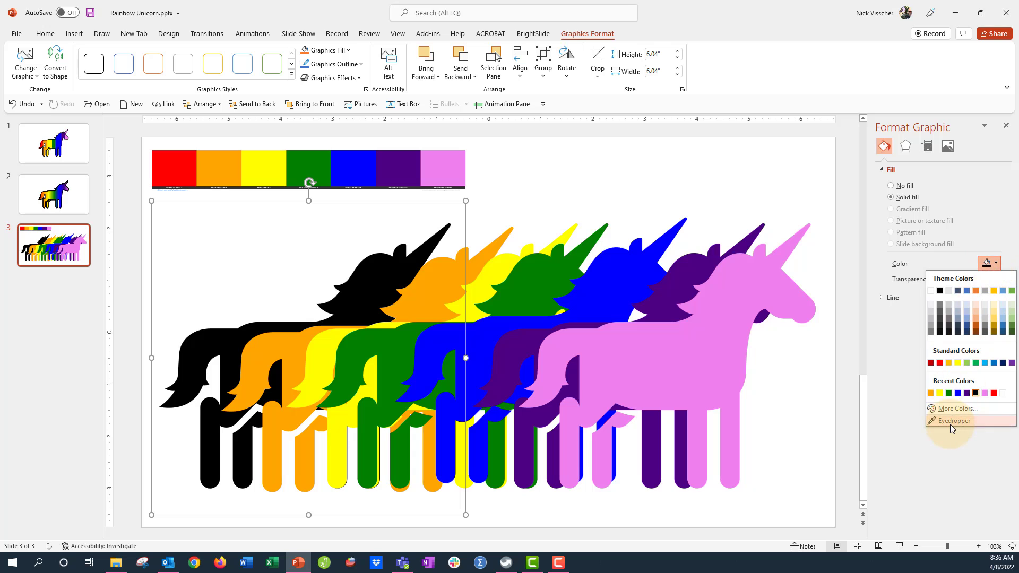
left_click(949, 421)
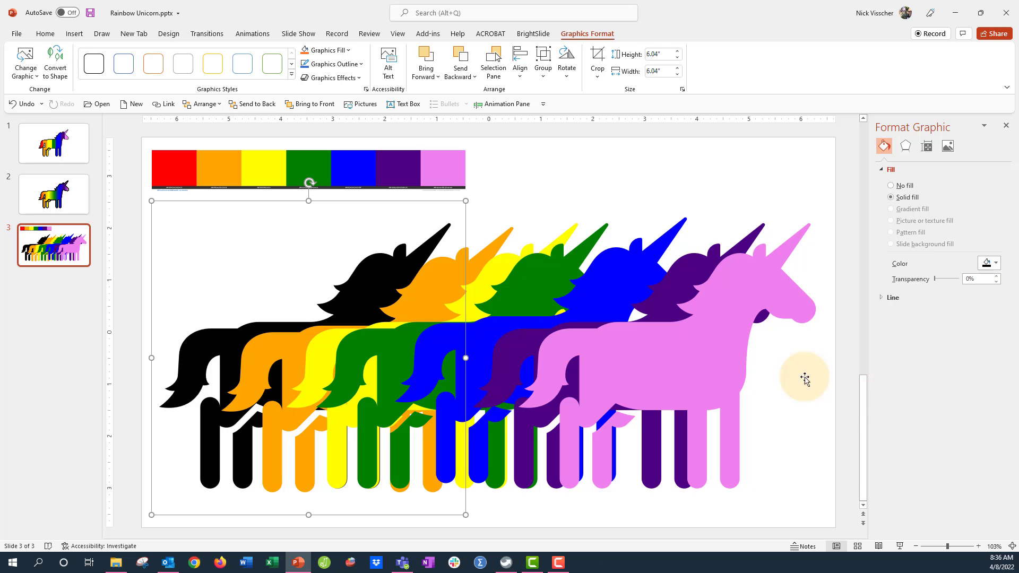
left_click(167, 166)
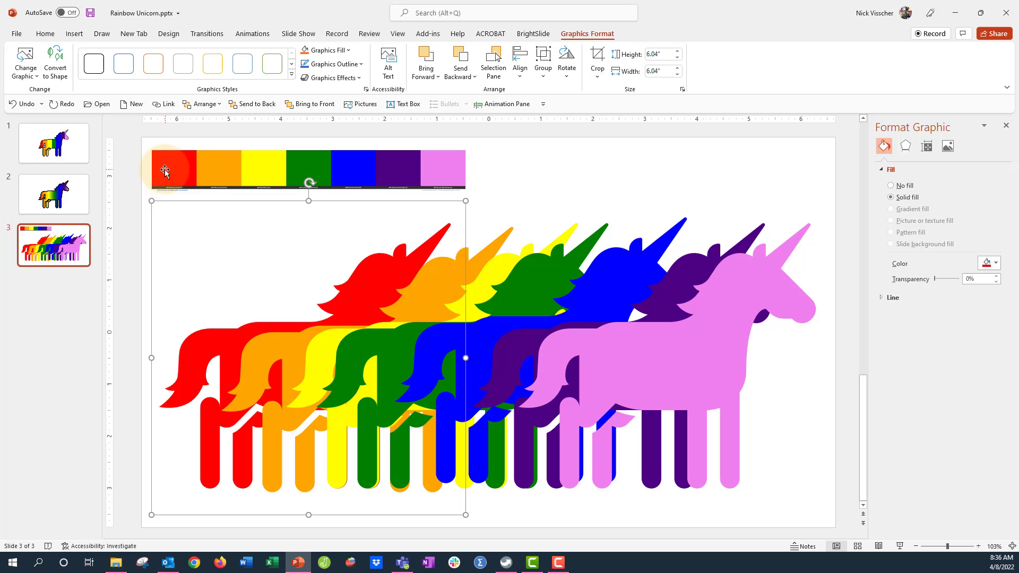
Step: Select every unicorn except the colour strip and apply Align Center and Align Middle
left_click(138, 228)
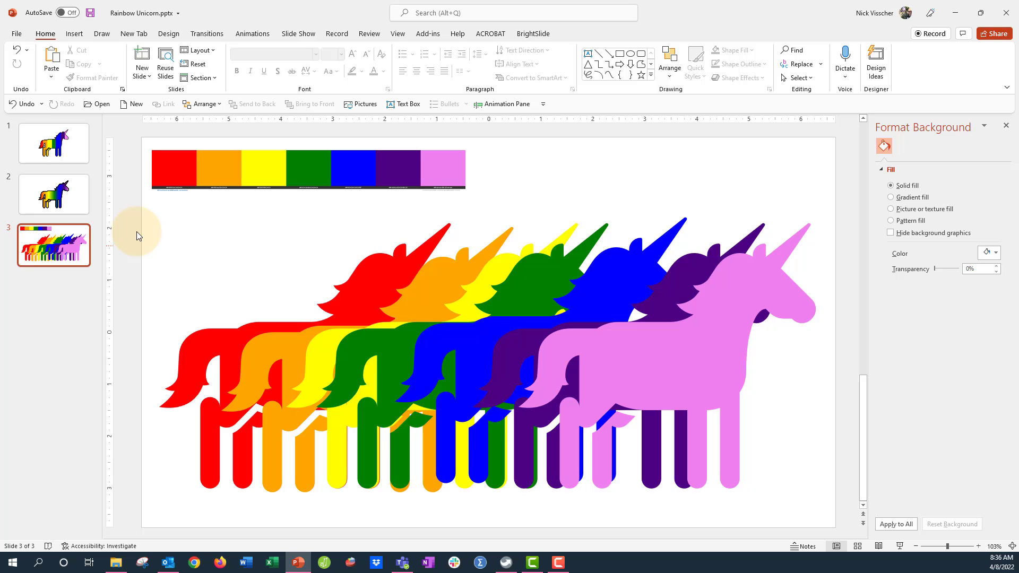
key("ctrl+a")
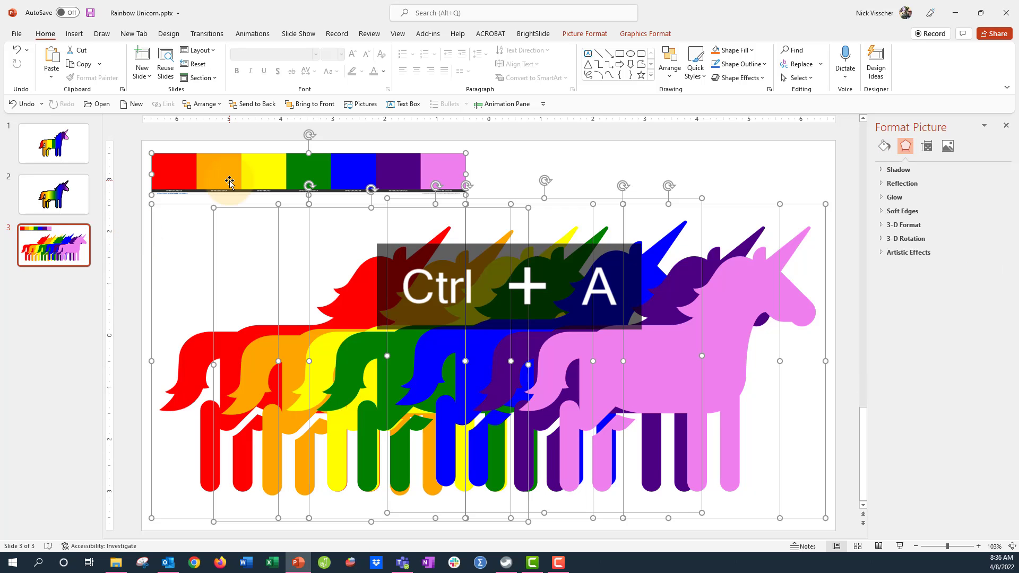
left_click(230, 182, "ctrl")
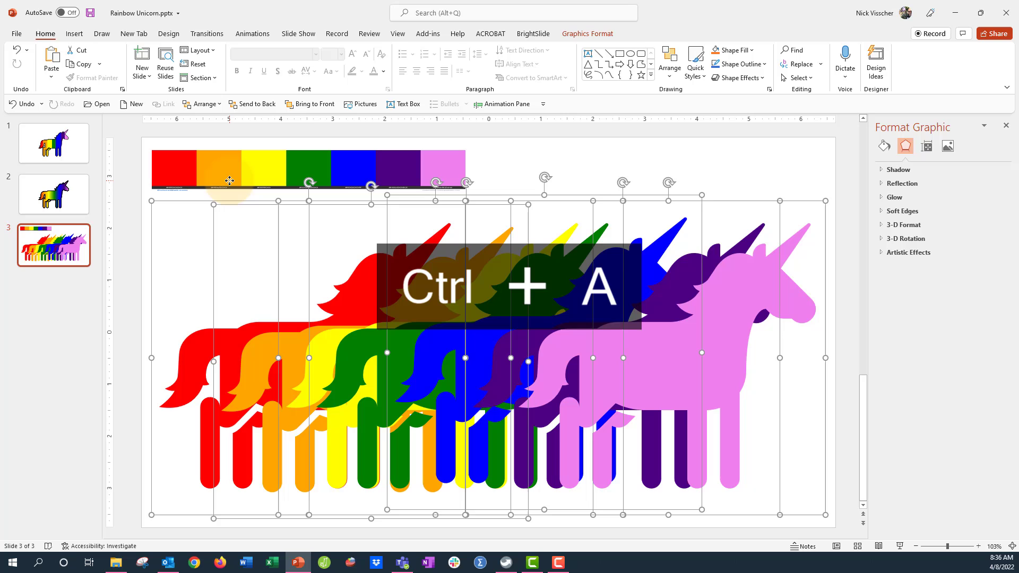
left_click(670, 66)
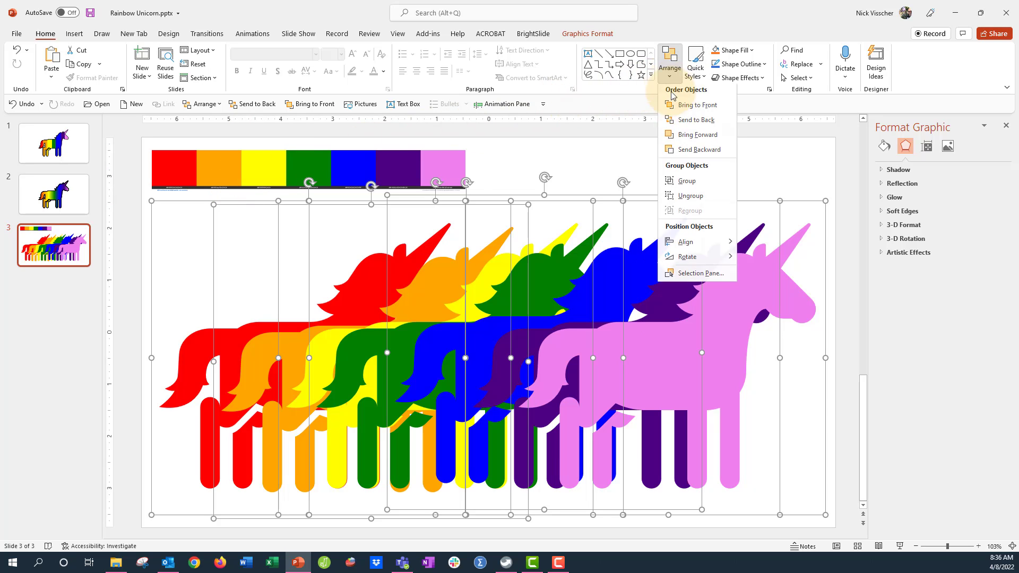
mouse_move(697, 249)
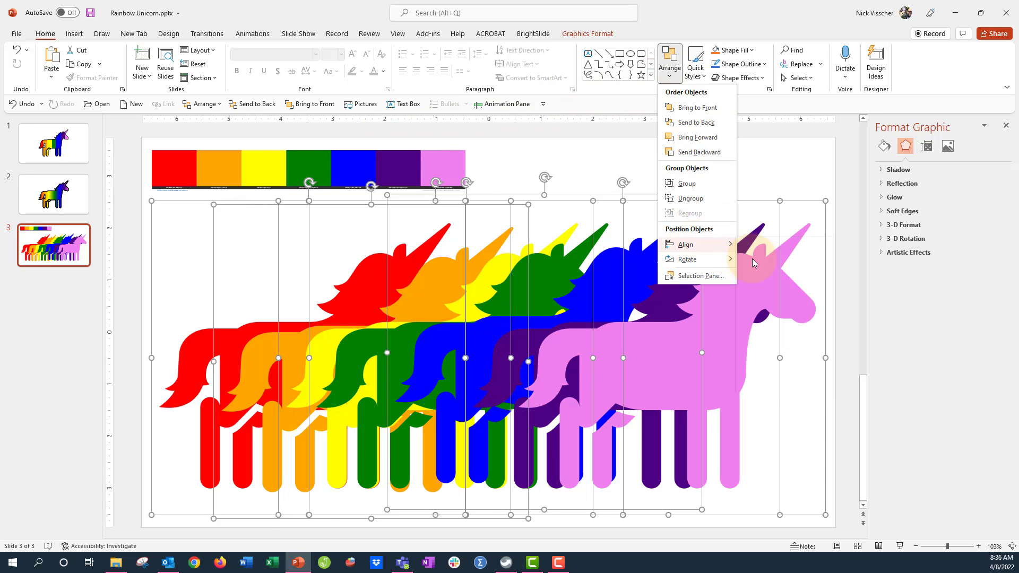
left_click(753, 261)
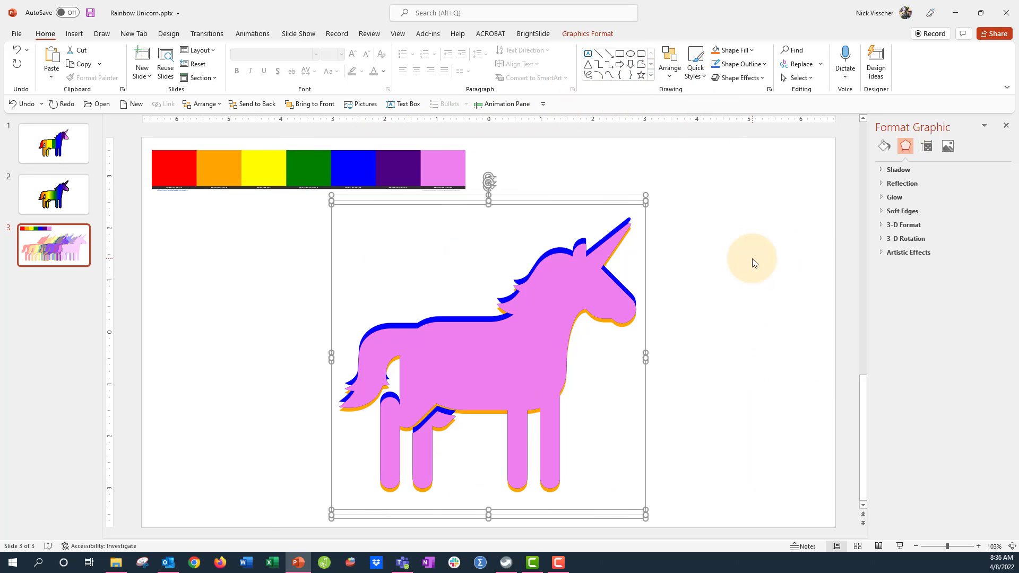
left_click(671, 67)
mouse_move(689, 244)
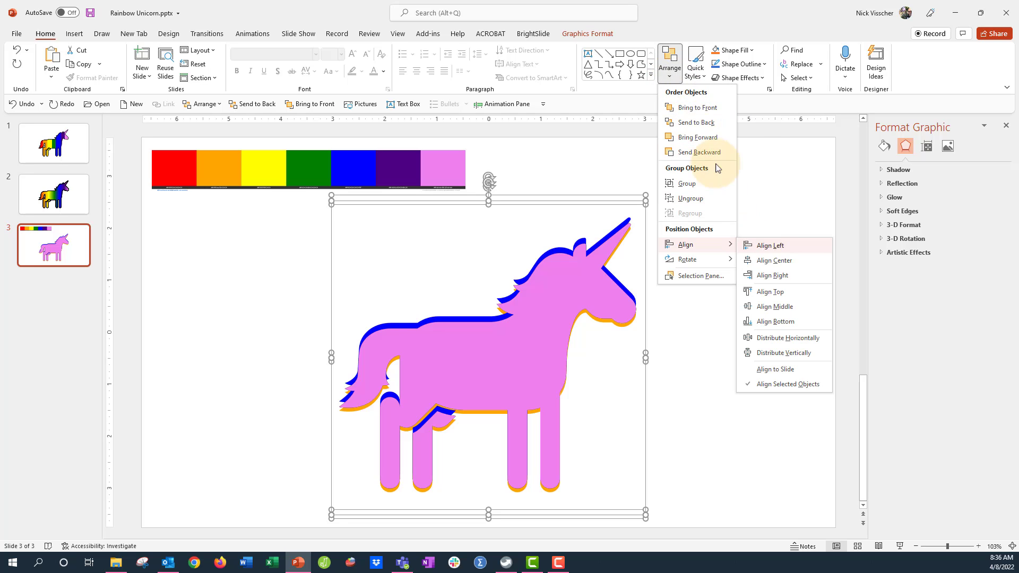
left_click(788, 312)
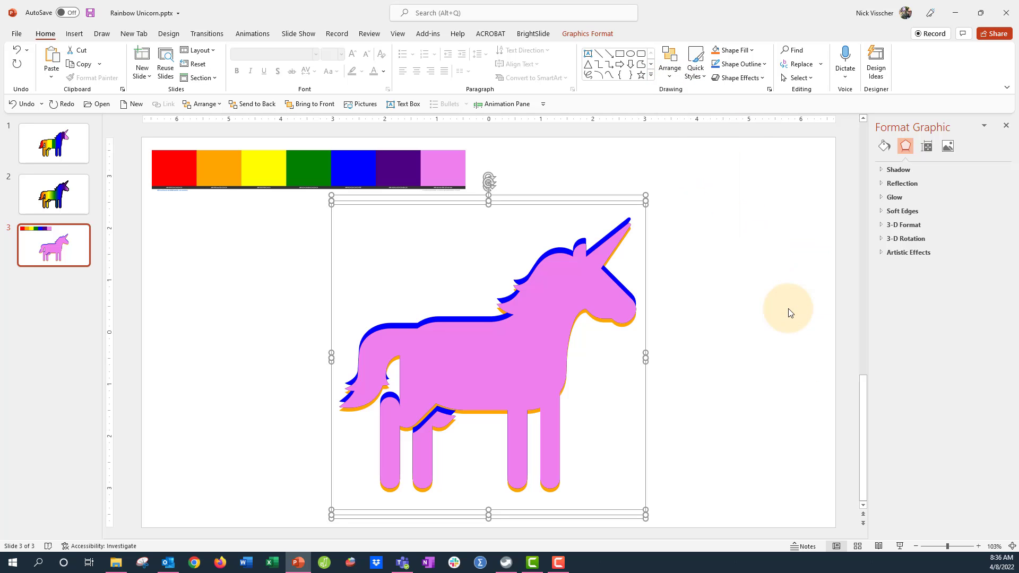
Step: Move the rainbow bar toward centre and trim both sides to the unicorn's width
left_click(298, 314)
left_click(267, 166)
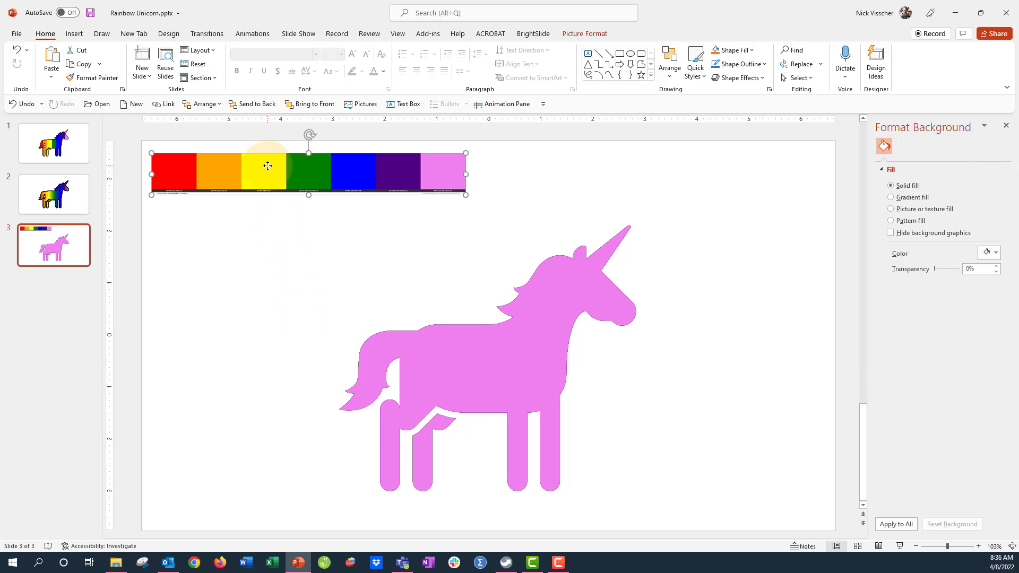
left_click_drag(223, 168, 407, 168)
left_click(223, 166)
left_click(341, 166)
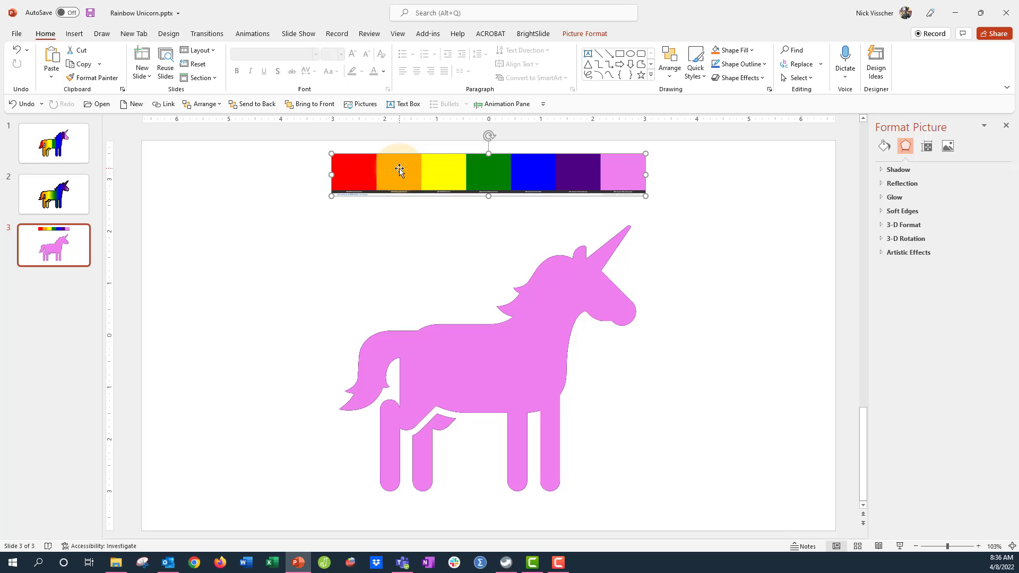
mouse_move(330, 175)
left_mouse_down()
mouse_move(357, 173)
mouse_move(330, 173)
mouse_move(340, 174)
left_mouse_up()
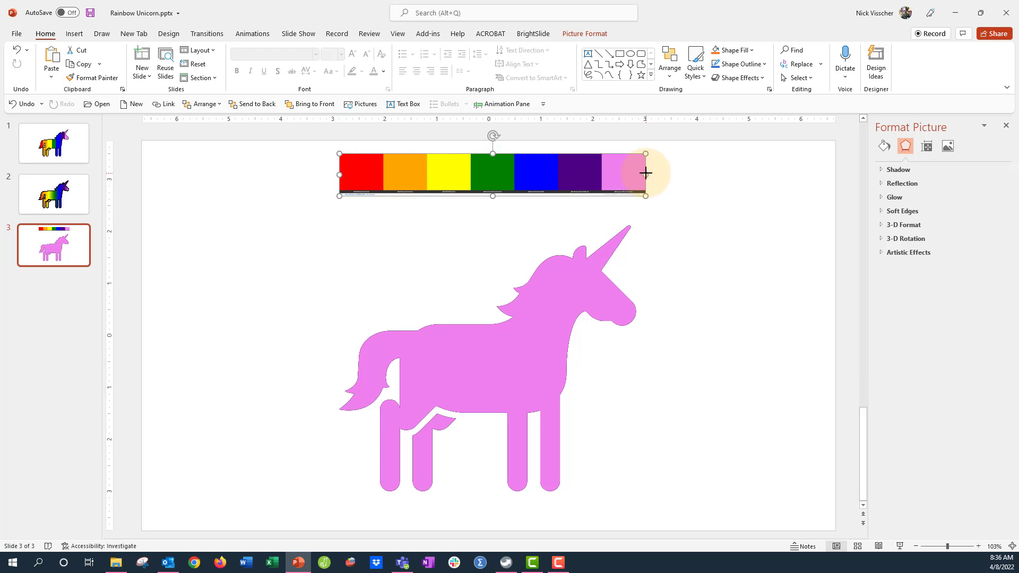
left_click_drag(645, 173, 637, 175)
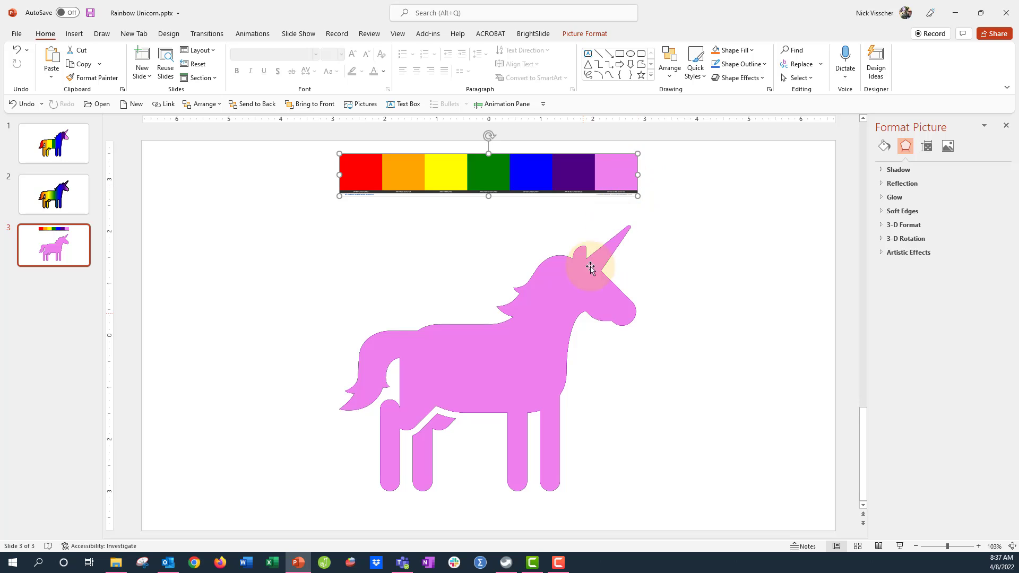
Step: Crop the pink unicorn to its horn and face and the purple one to its head
left_click(573, 300)
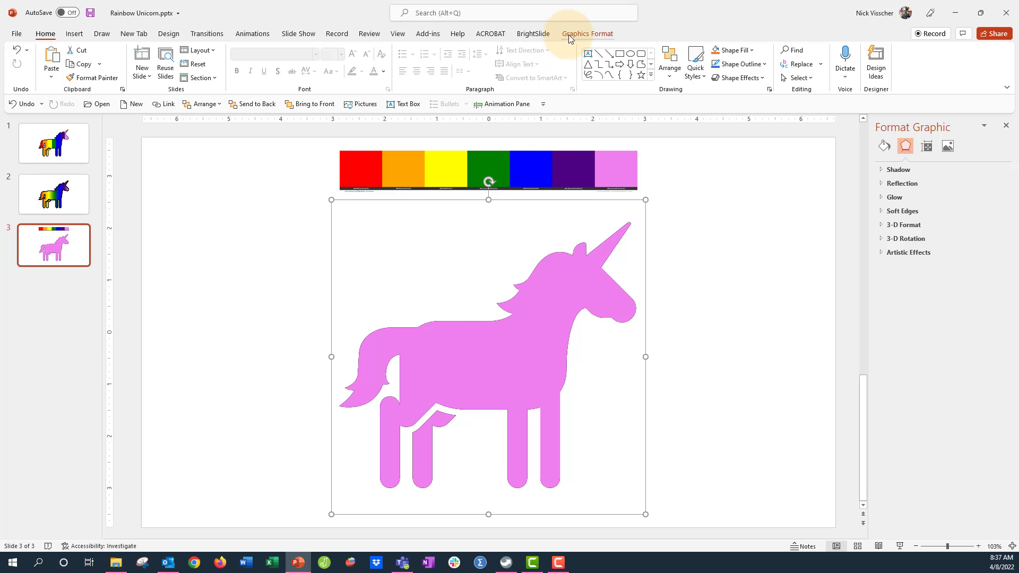
left_click(587, 33)
left_click(603, 60)
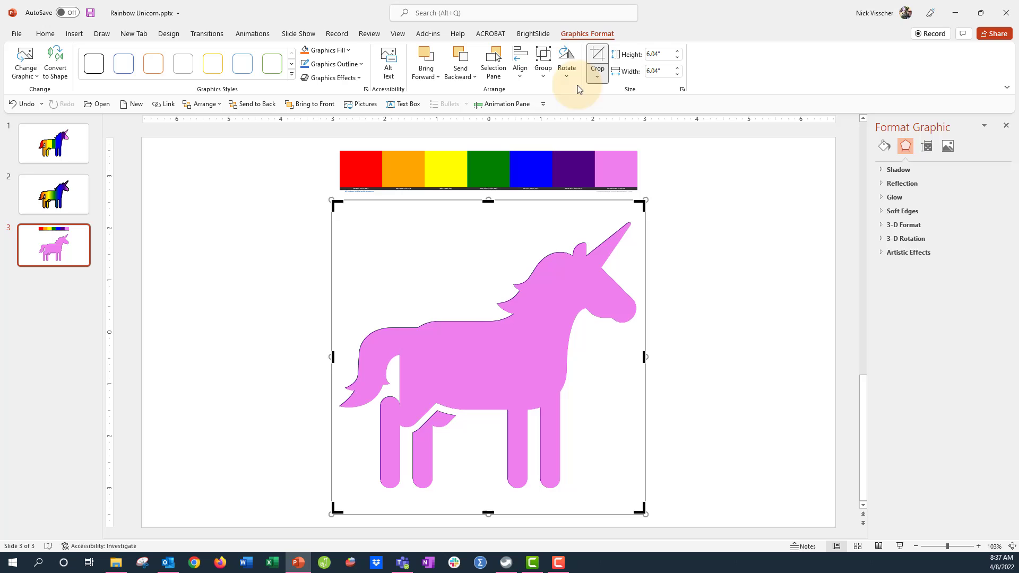
left_click_drag(333, 357, 594, 352)
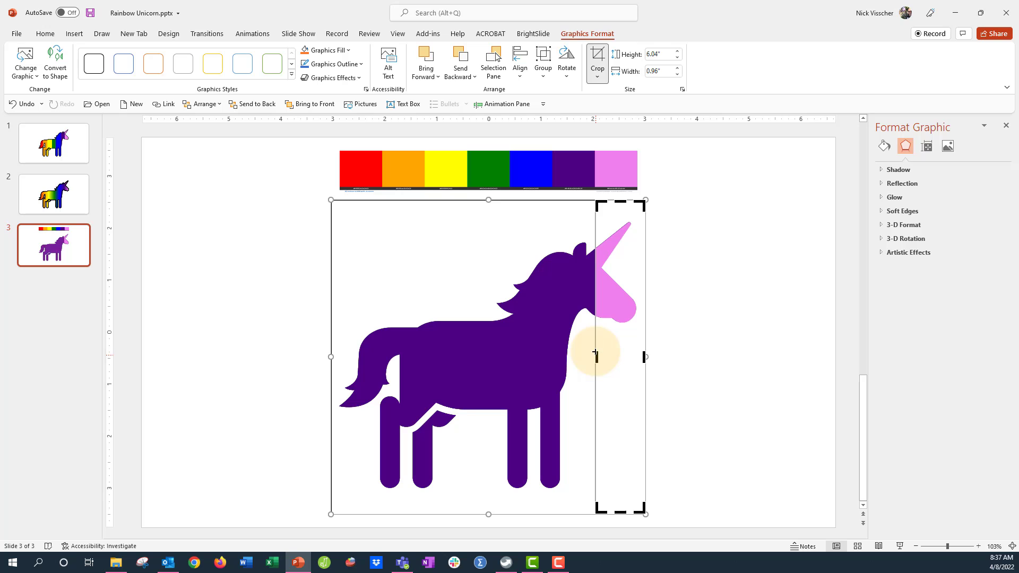
left_click(707, 374)
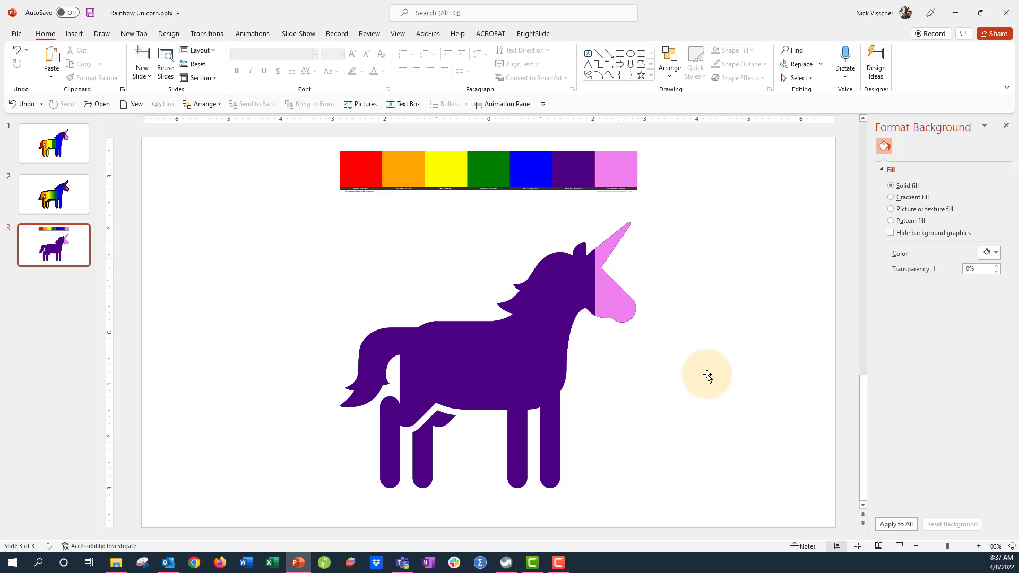
left_click(553, 330)
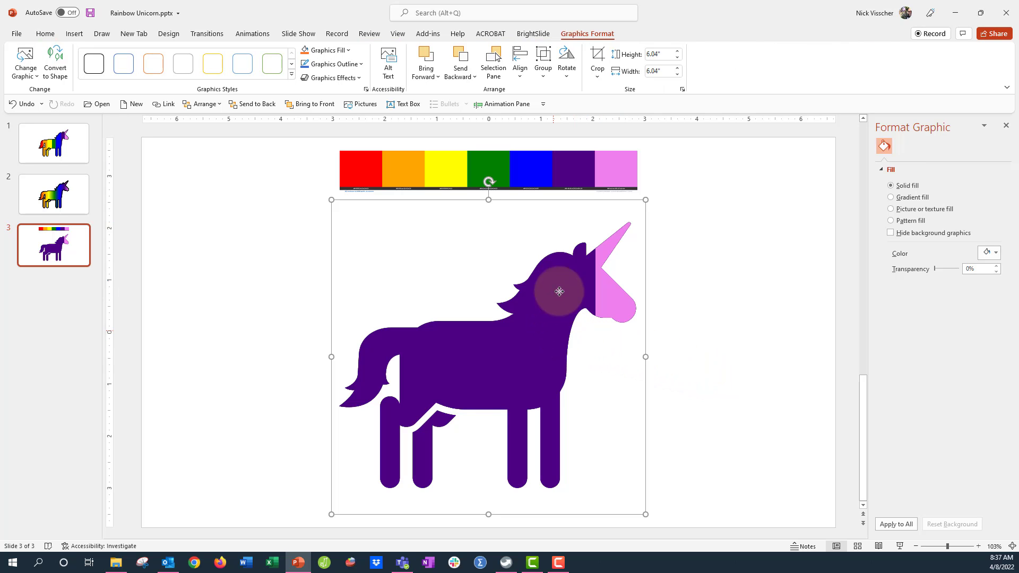
left_click(598, 62)
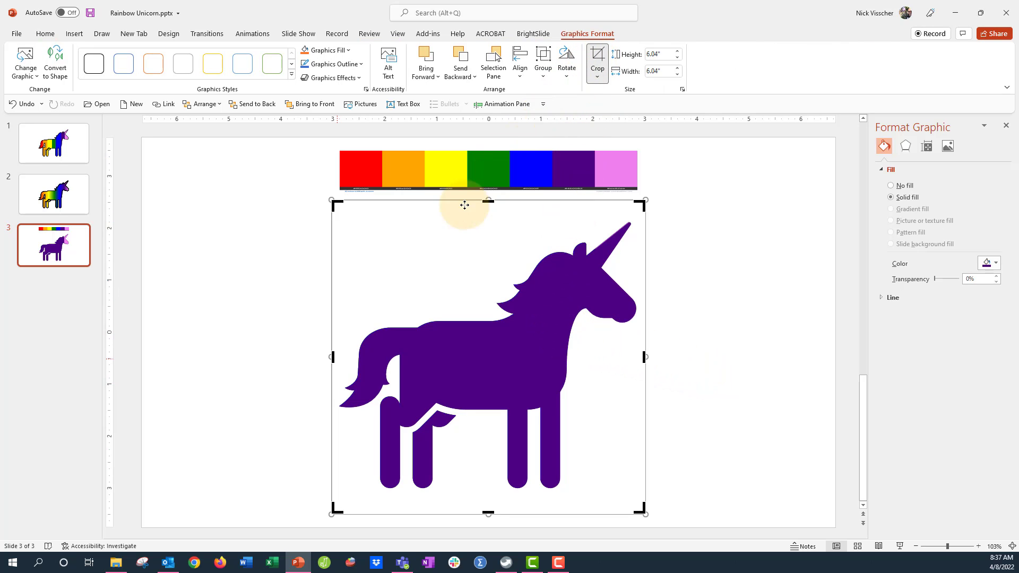
left_click_drag(333, 357, 556, 357)
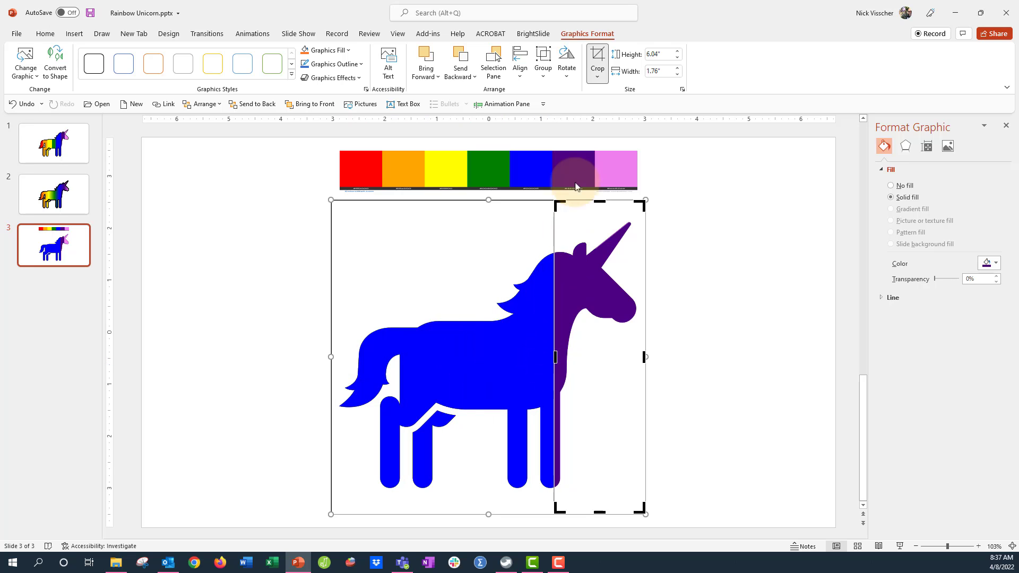
left_click(597, 60)
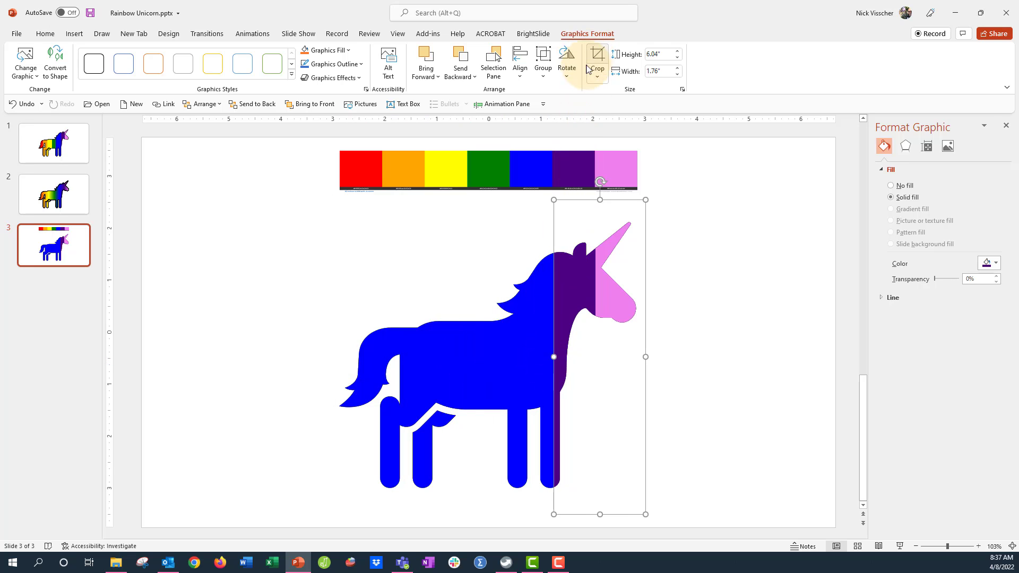
Step: Crop the rear off the blue and green unicorns to reveal the next stripes
left_click(492, 381)
left_click(597, 59)
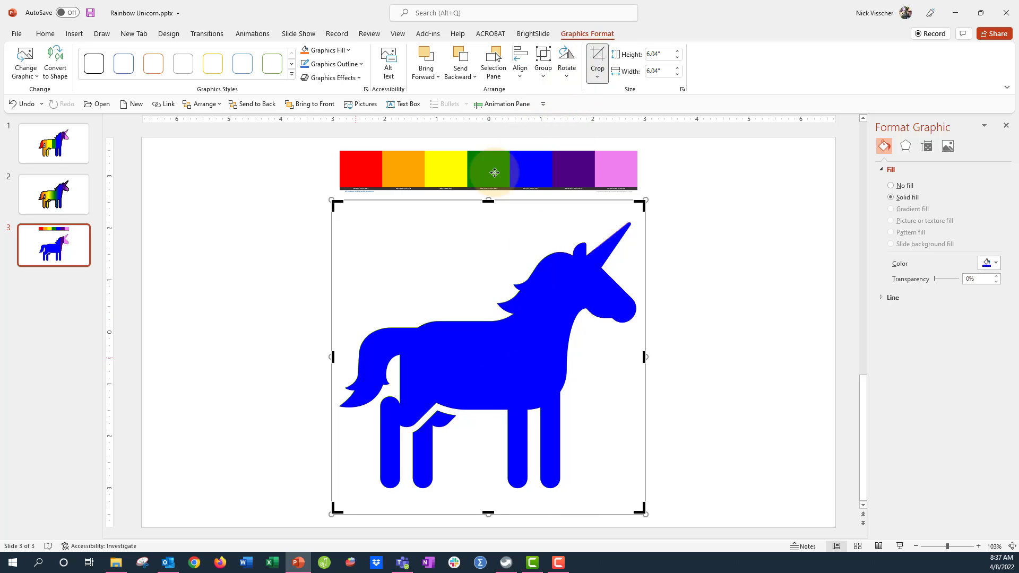
left_click_drag(333, 357, 511, 335)
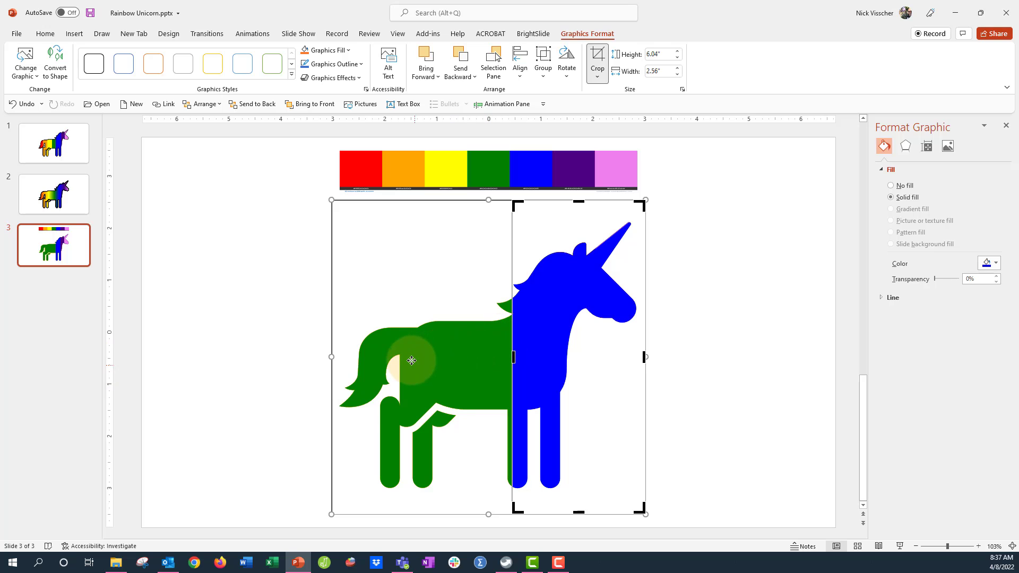
left_click(597, 59)
left_click(391, 344)
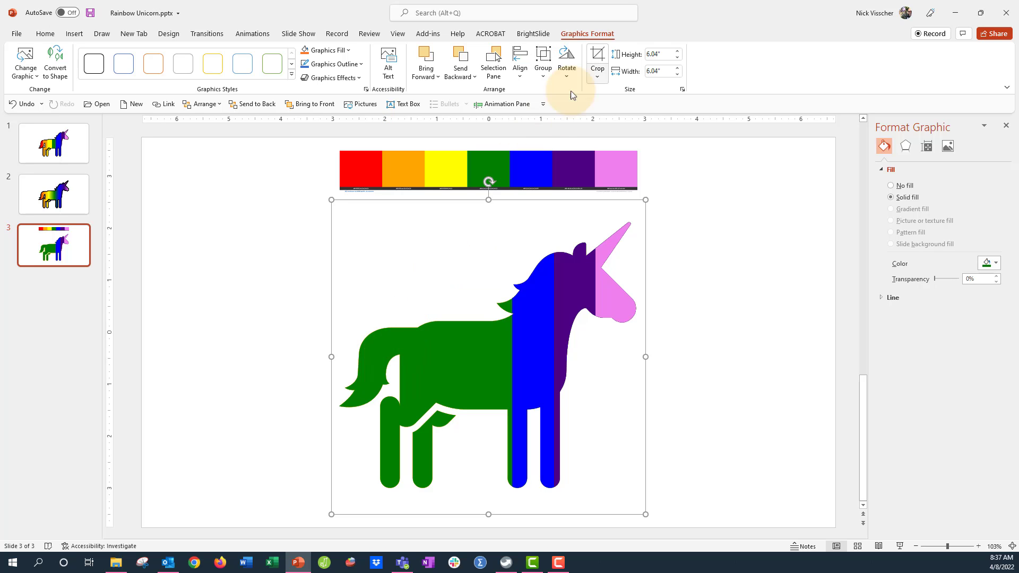
left_click(597, 60)
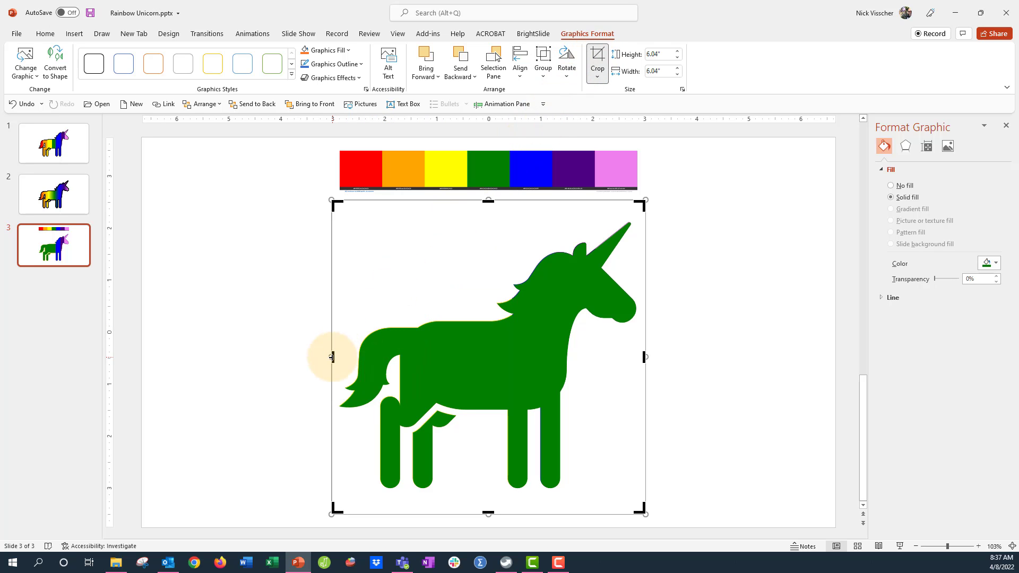
left_click_drag(333, 356, 468, 348)
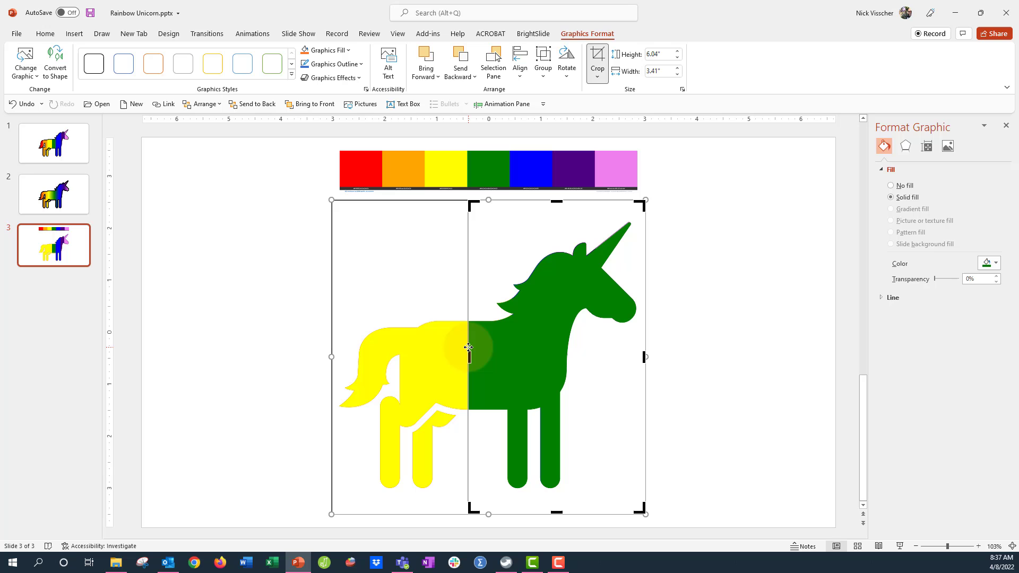
left_click(597, 61)
Step: Crop the yellow and orange unicorns, easing orange back toward the tail
left_click(417, 370)
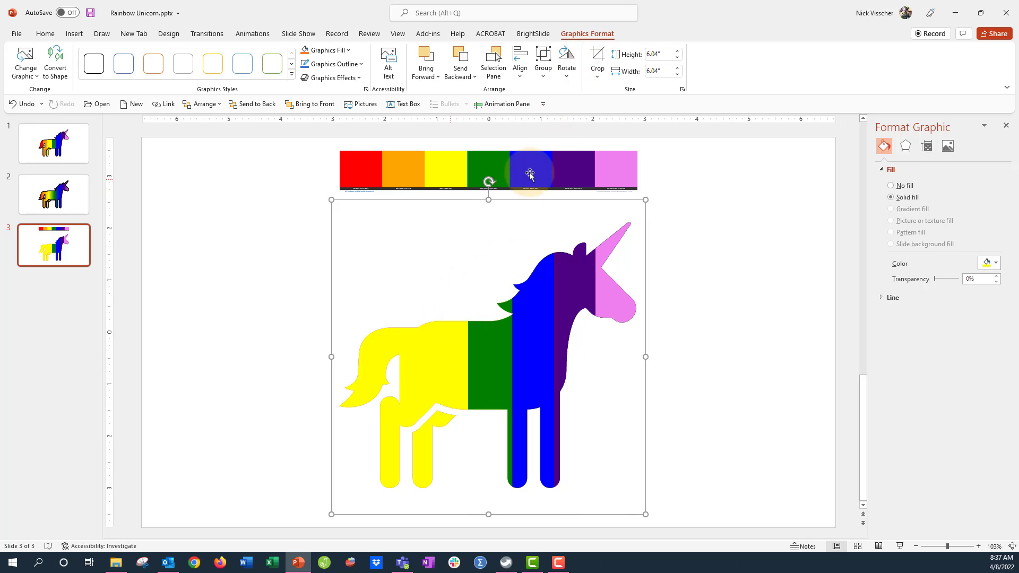
left_click(596, 61)
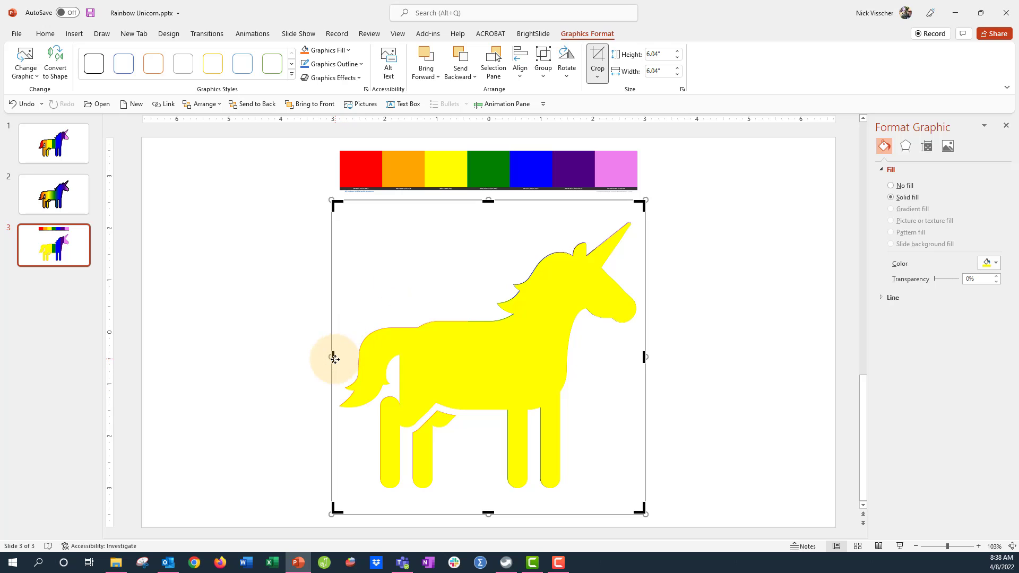
left_click_drag(333, 356, 428, 357)
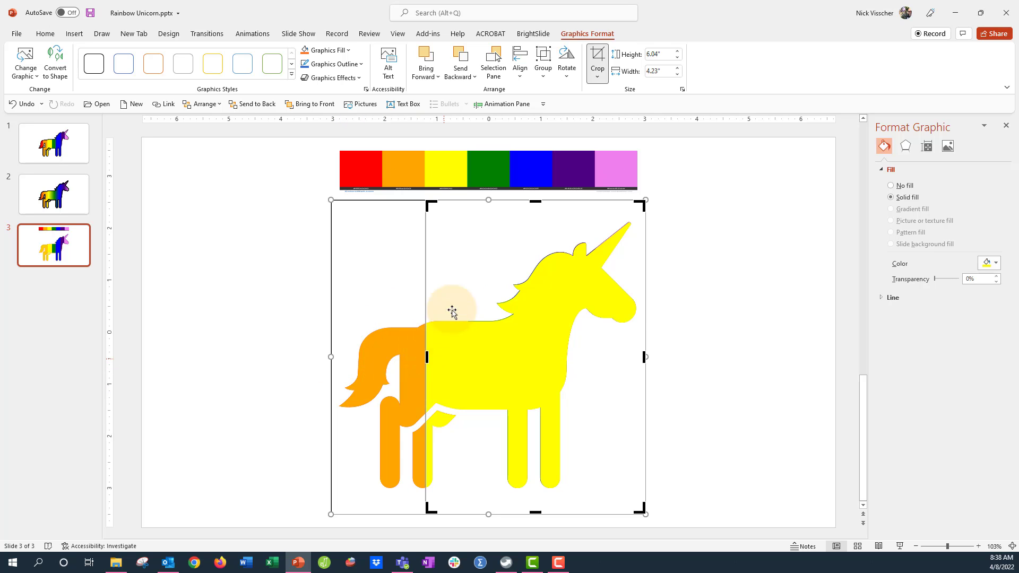
left_click(595, 72)
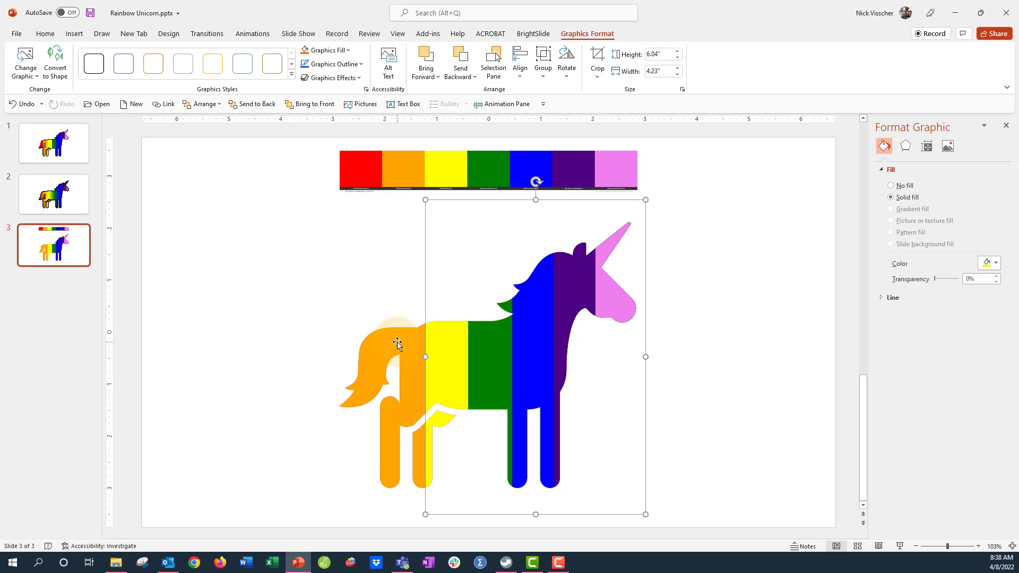
left_click(397, 344)
left_click(597, 61)
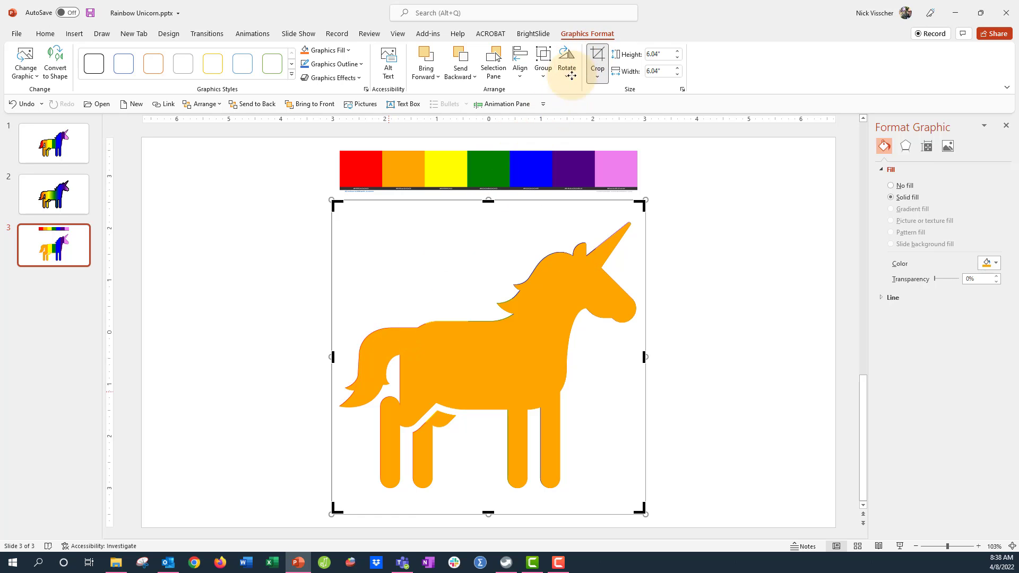
left_click_drag(334, 355, 427, 362)
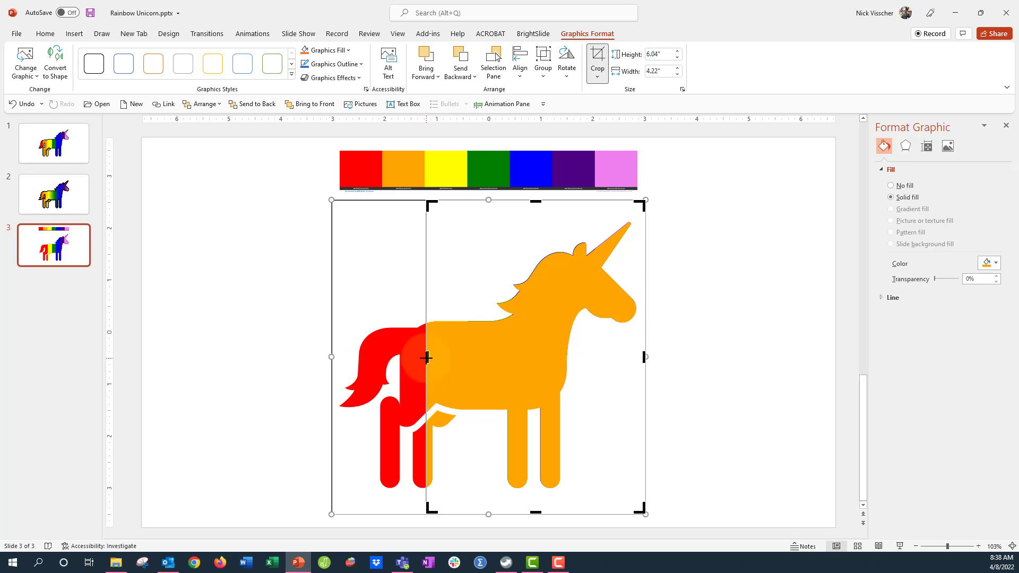
left_click_drag(426, 358, 382, 372)
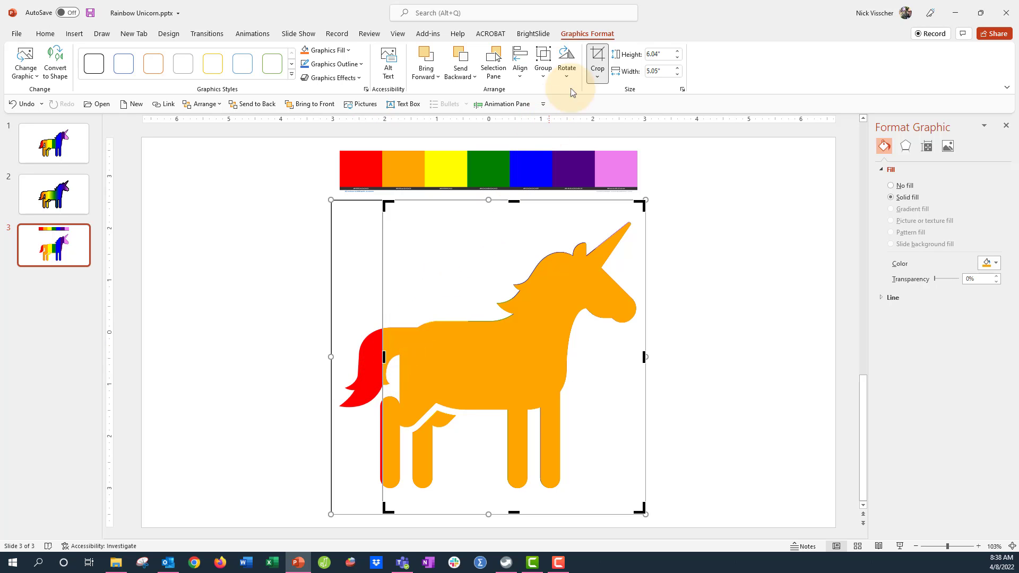
left_click(597, 61)
left_click(297, 284)
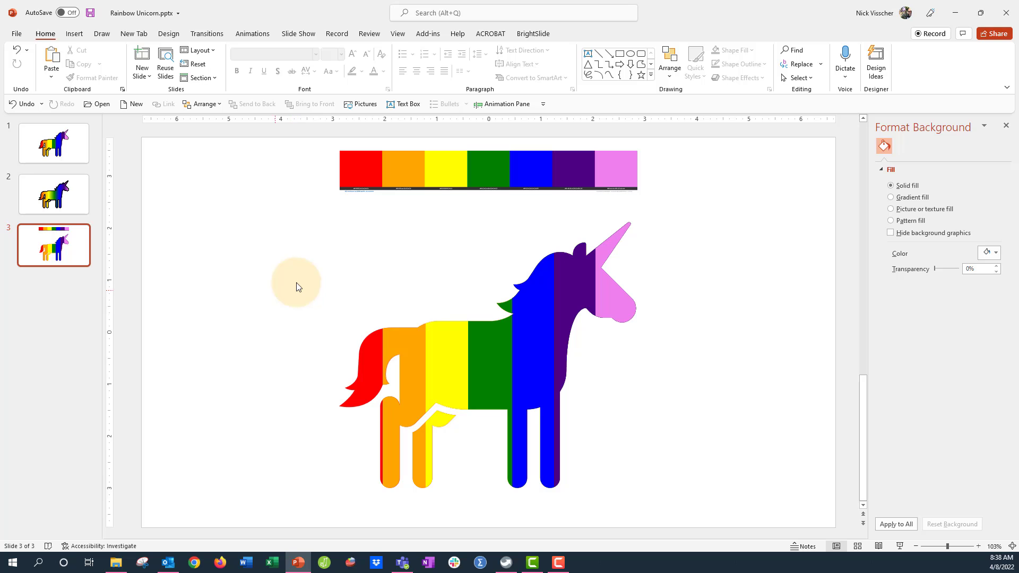
Step: Group the seven unicorn stripes without the rainbow bar, then shift the group slightly left
left_click_drag(244, 208, 701, 505)
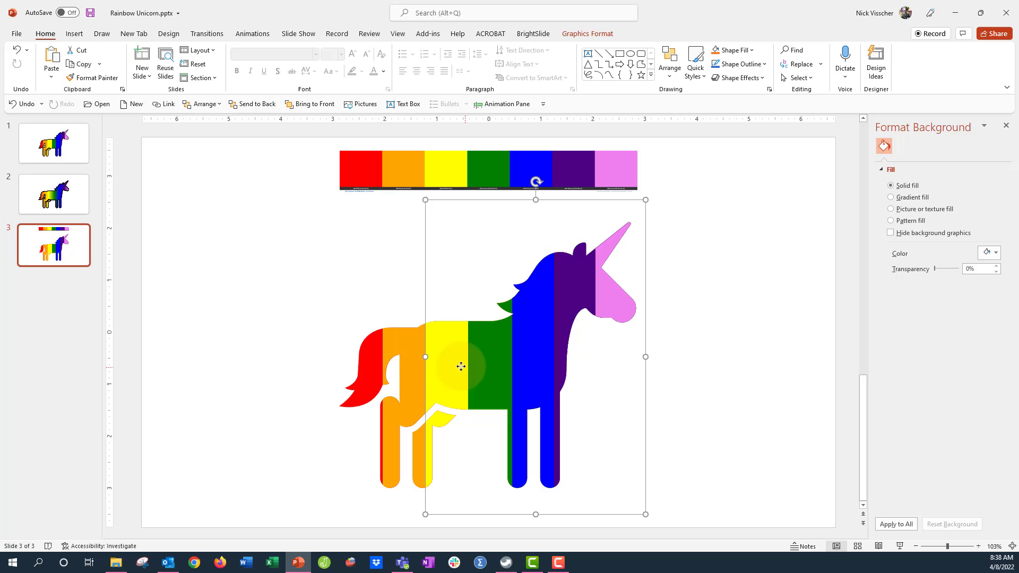
left_click(317, 332)
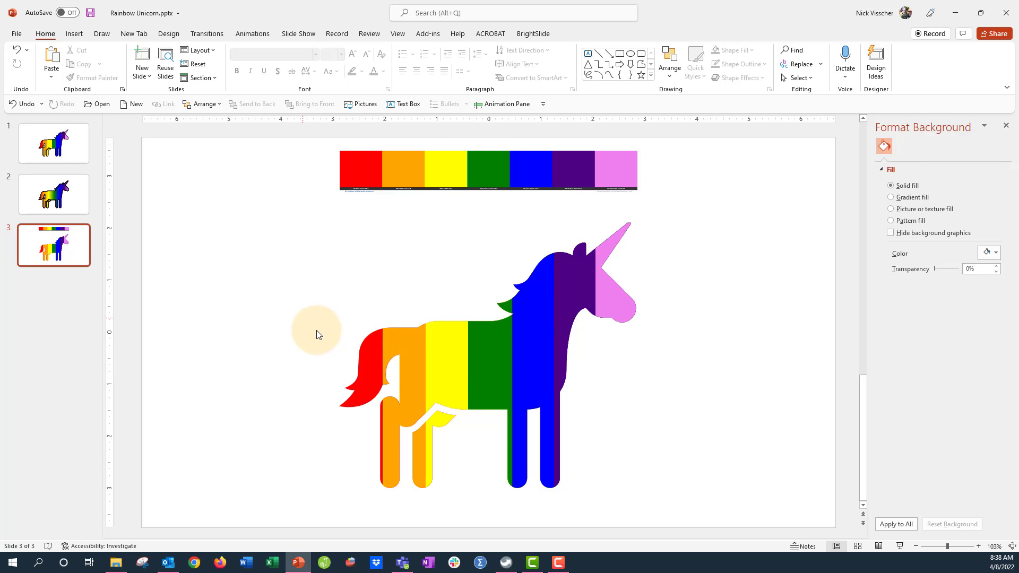
key("ctrl+a")
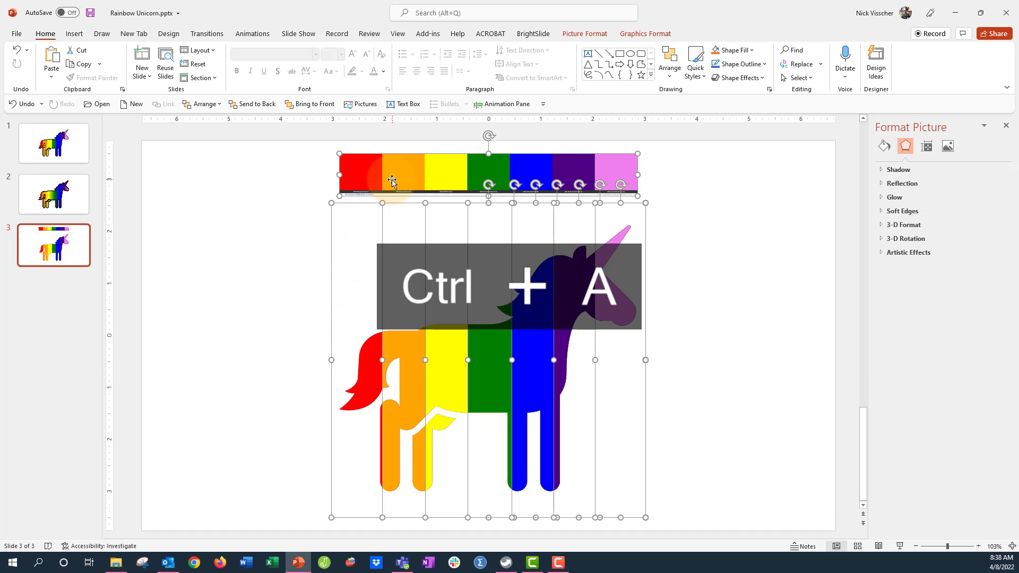
left_click(392, 181, "shift")
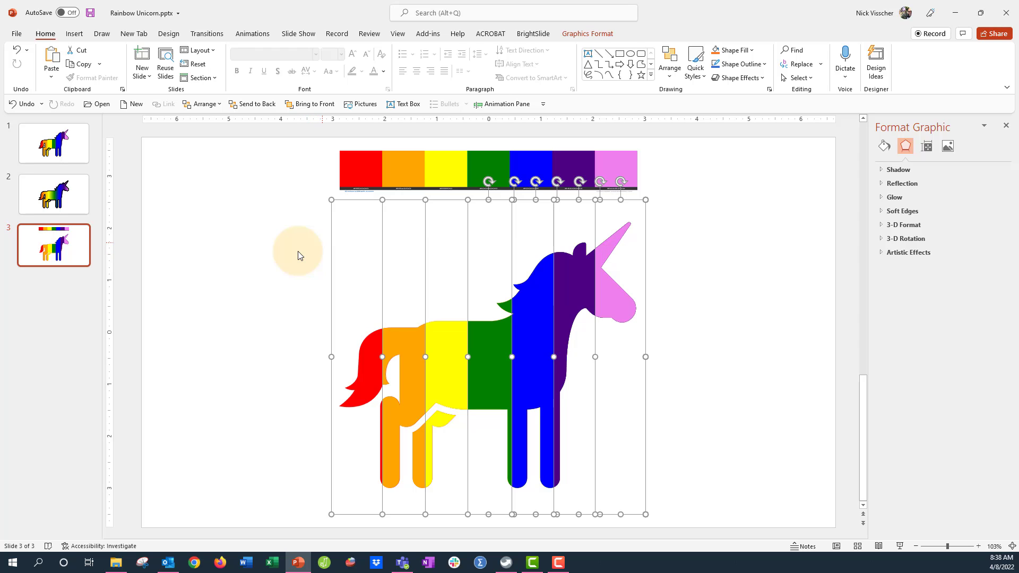
right_click(330, 234)
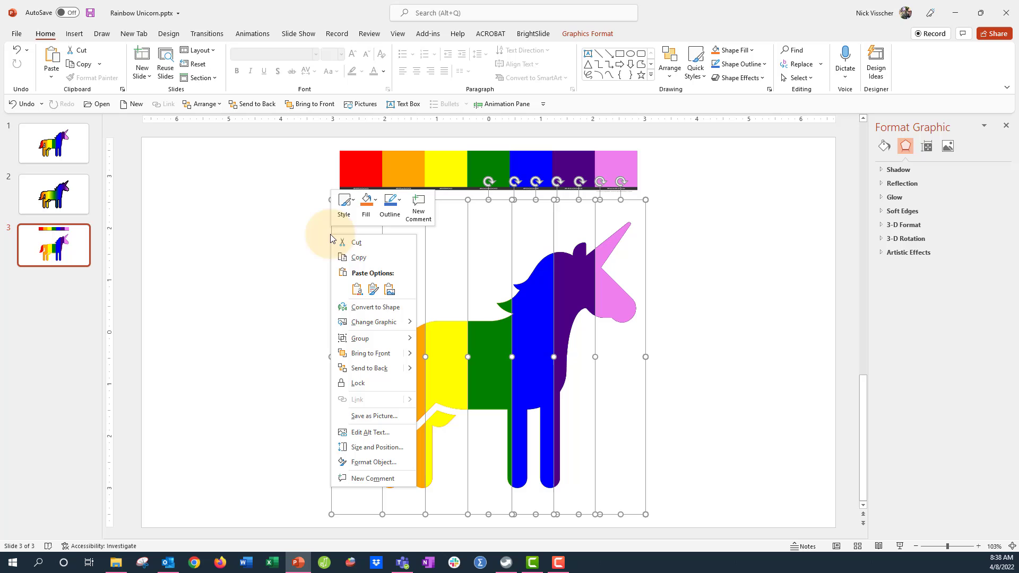
mouse_move(359, 338)
left_click(445, 337)
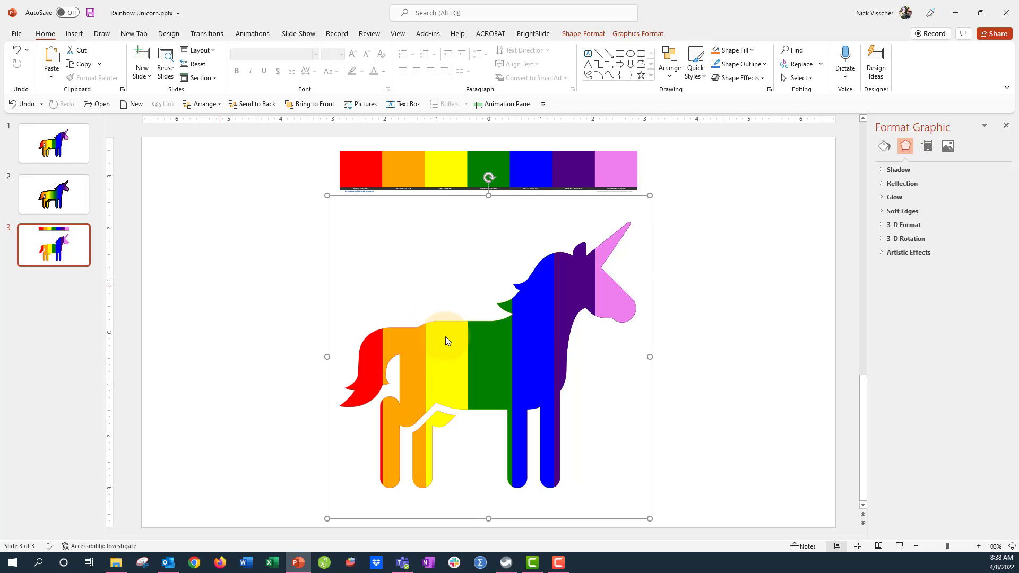
mouse_move(452, 346)
left_mouse_down()
mouse_move(432, 359)
mouse_move(607, 408)
mouse_move(434, 339)
left_mouse_up()
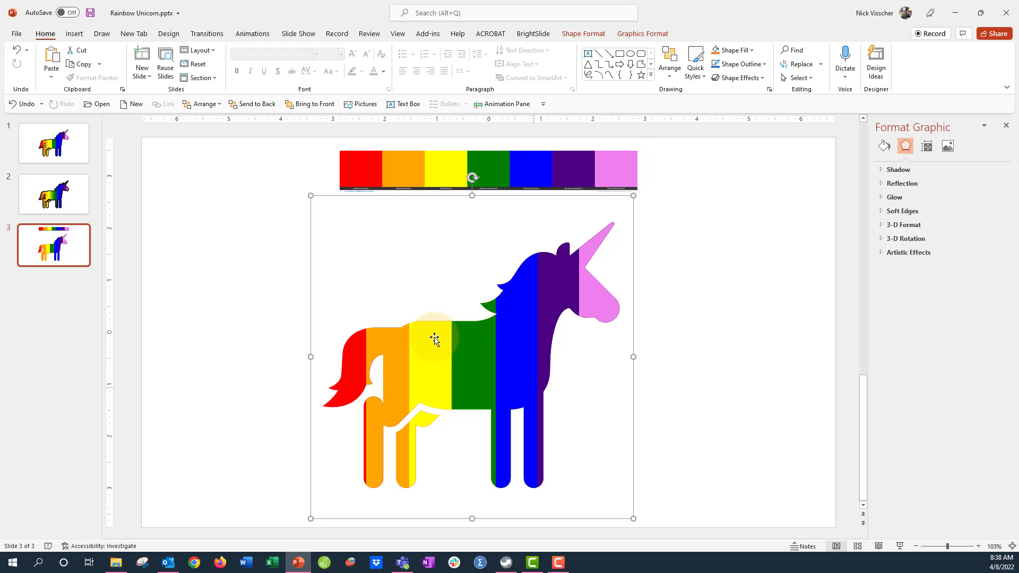
Step: Give the grouped rainbow unicorn a solid black line outline
left_click(884, 148)
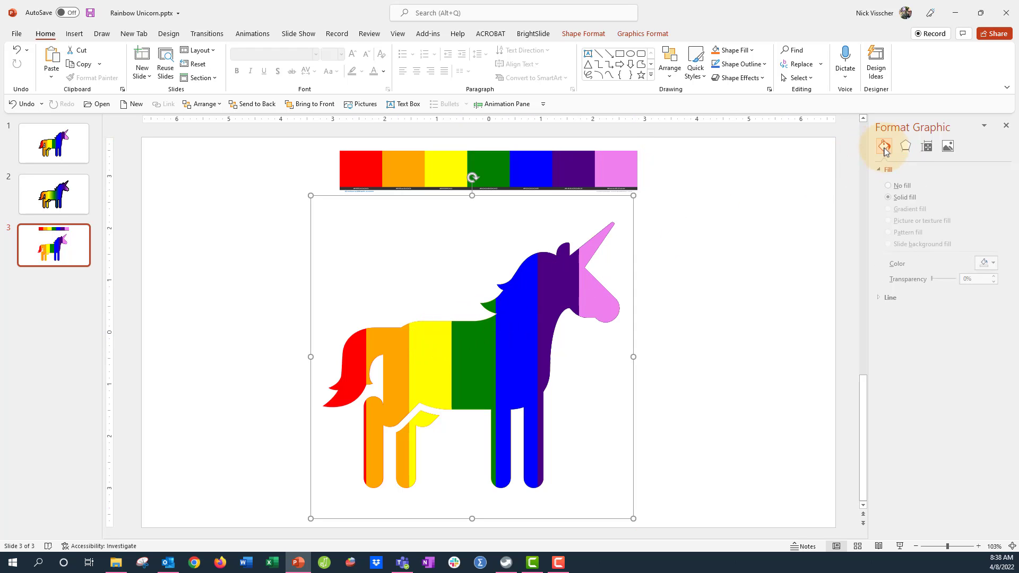
left_click(891, 169)
left_click(895, 298)
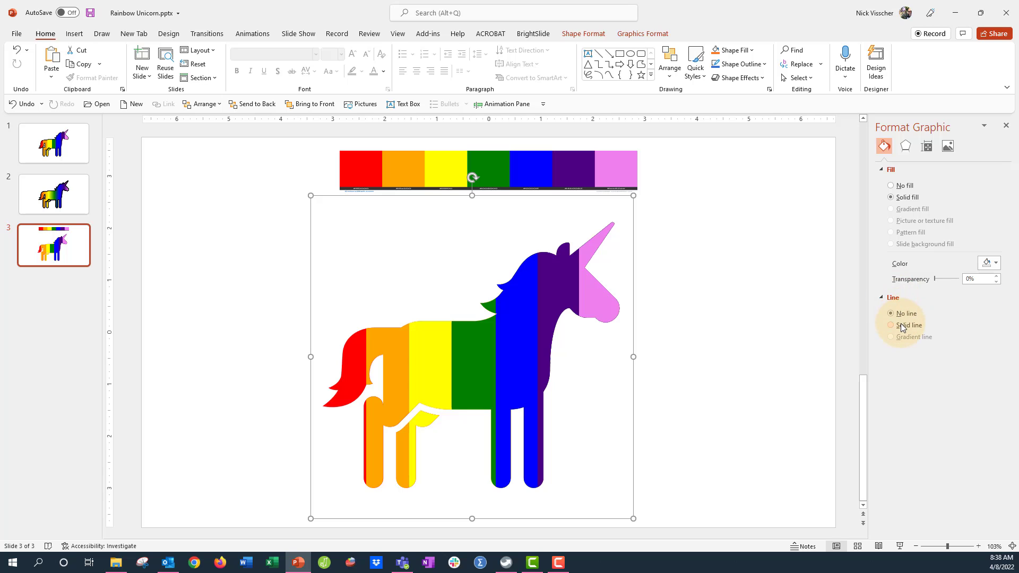
left_click(903, 325)
left_click(984, 357)
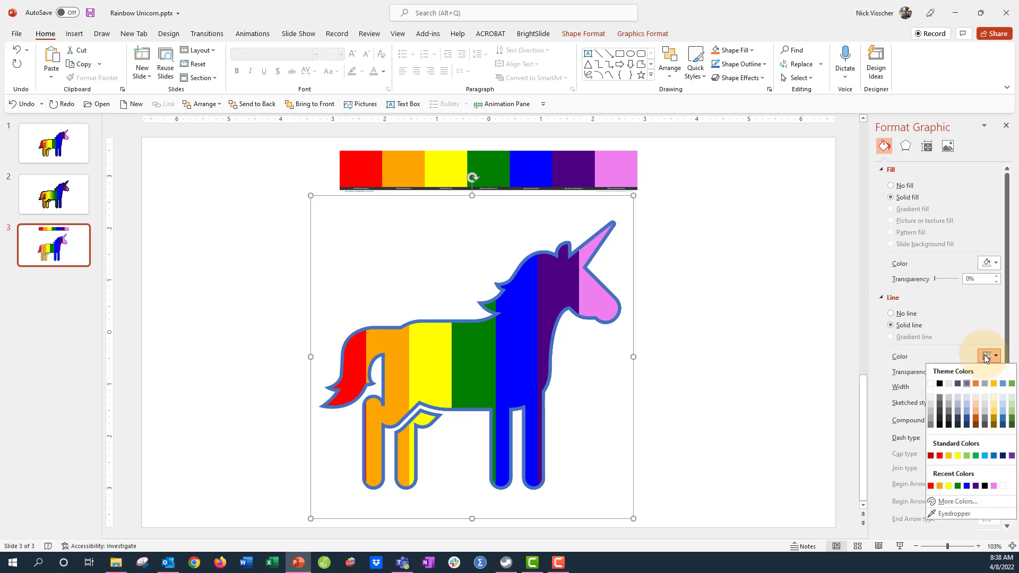
left_click(941, 382)
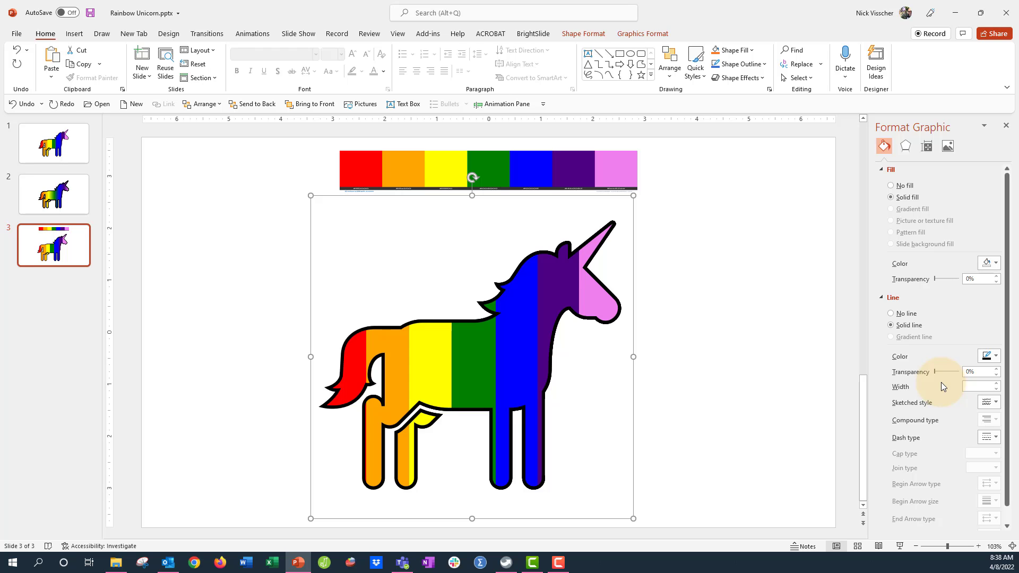
left_click(733, 379)
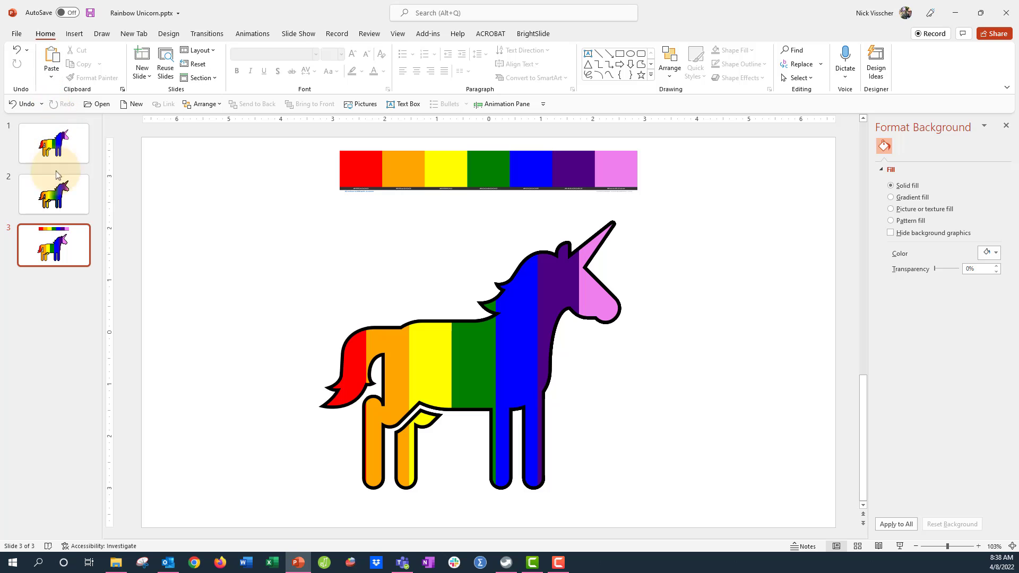
Step: On slide 2, drag the gradient unicorn over to the left side of the slide
left_click(57, 194)
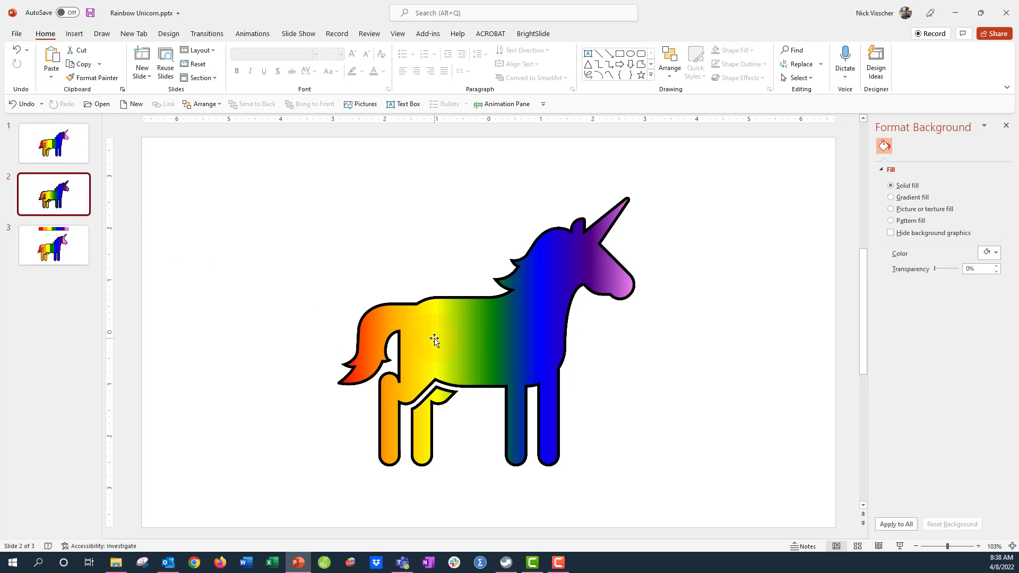
left_click_drag(457, 337, 372, 334)
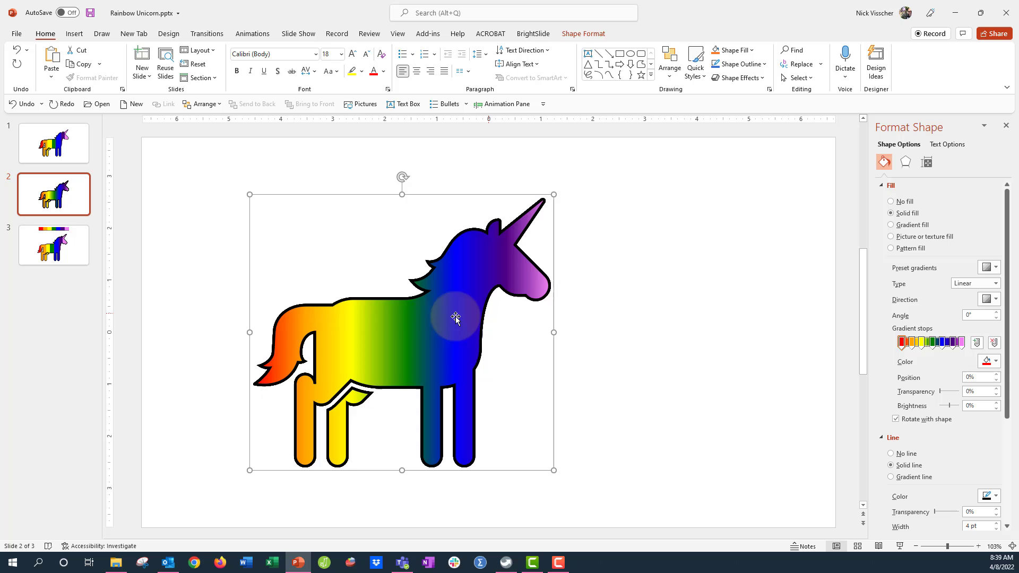
left_click_drag(455, 318, 359, 311)
left_click(566, 259)
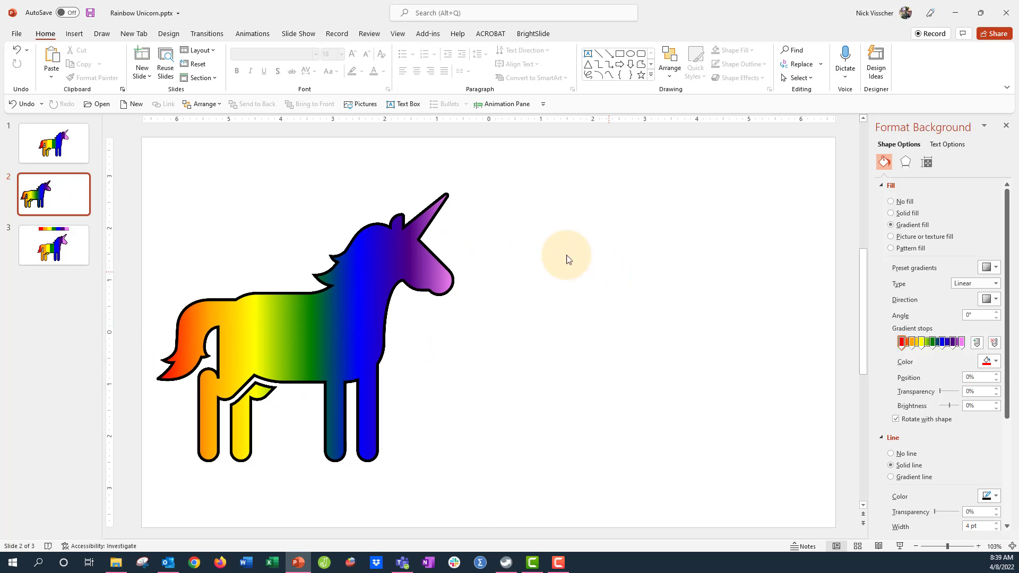
left_click(74, 33)
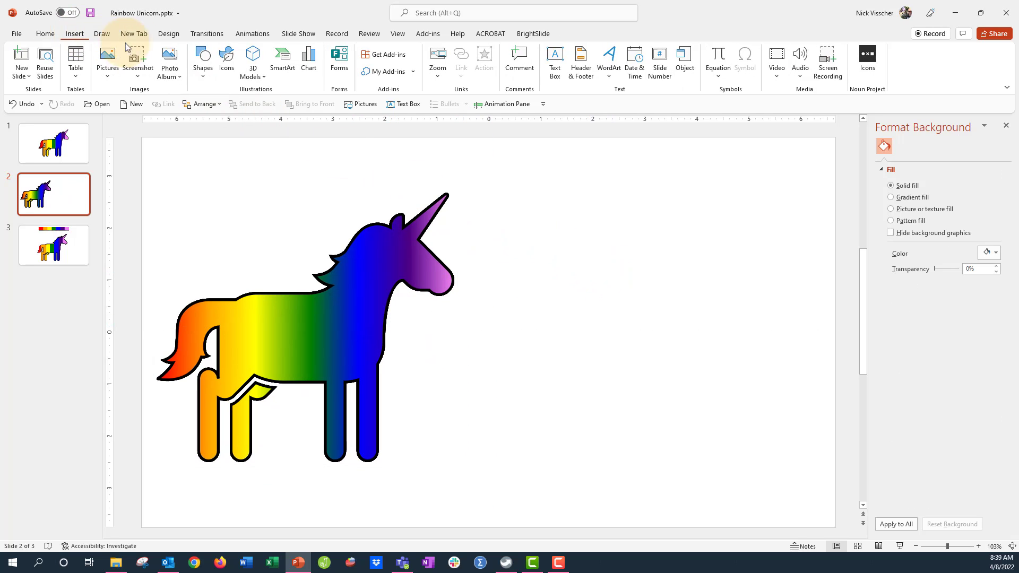
Step: Insert the solid black unicorn icon found by searching the icon library for 'unicorn'
left_click(227, 58)
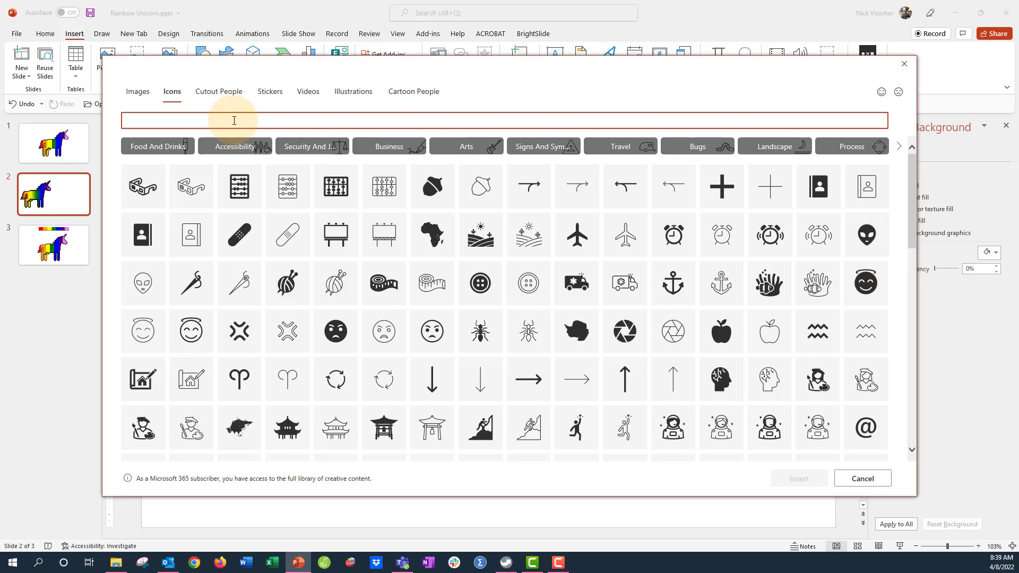
type("nicorn")
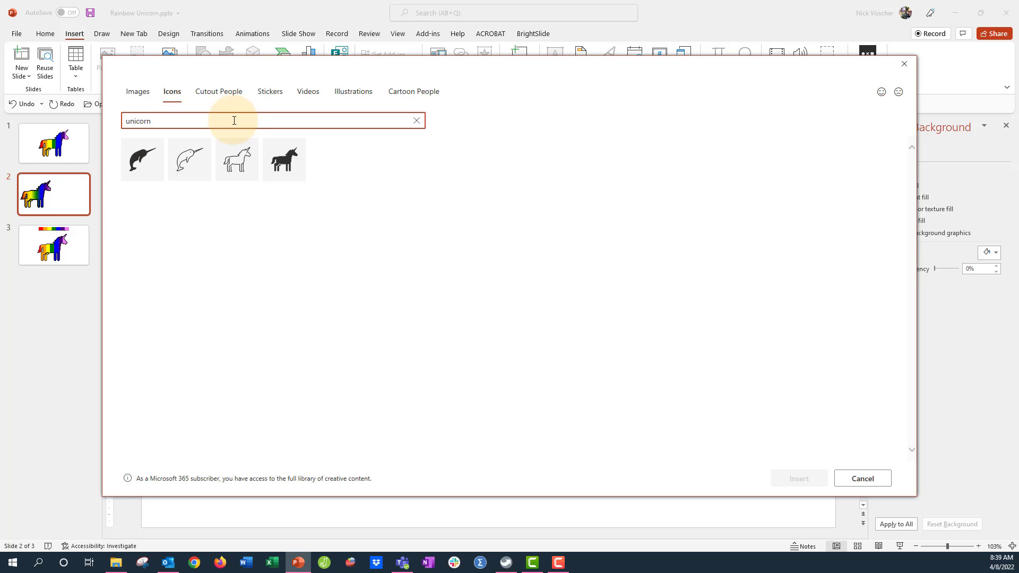
left_click(283, 159)
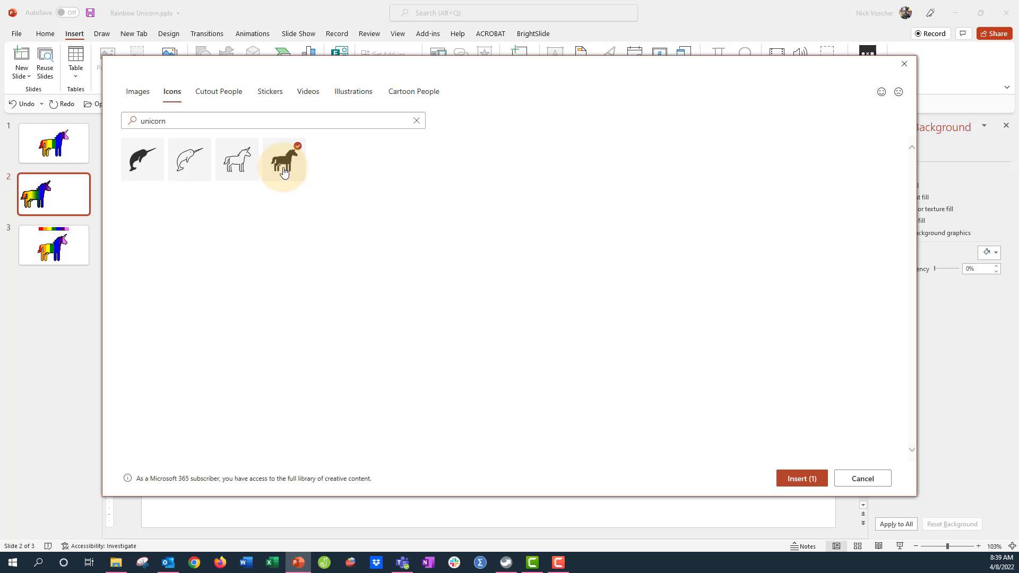
left_click(801, 478)
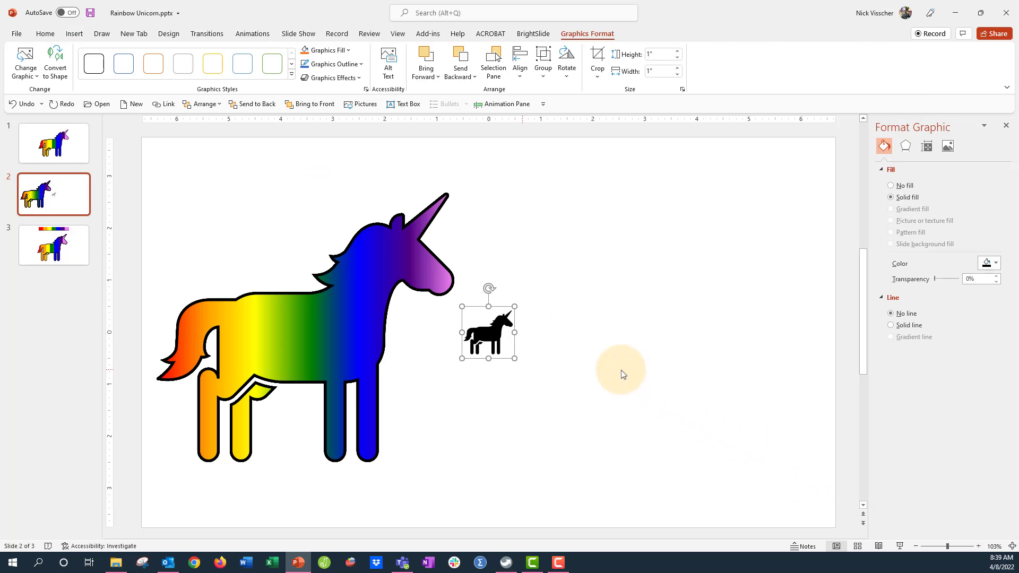
Step: Enlarge the black unicorn icon to 5.68" square and align it right of the gradient unicorn
left_click_drag(514, 306, 777, 183)
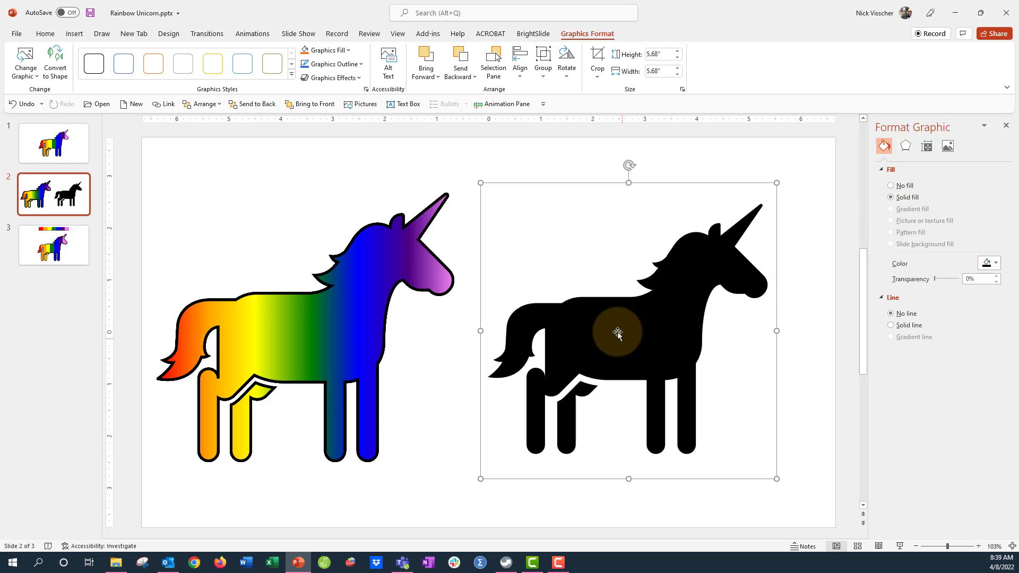
left_click_drag(617, 333, 615, 337)
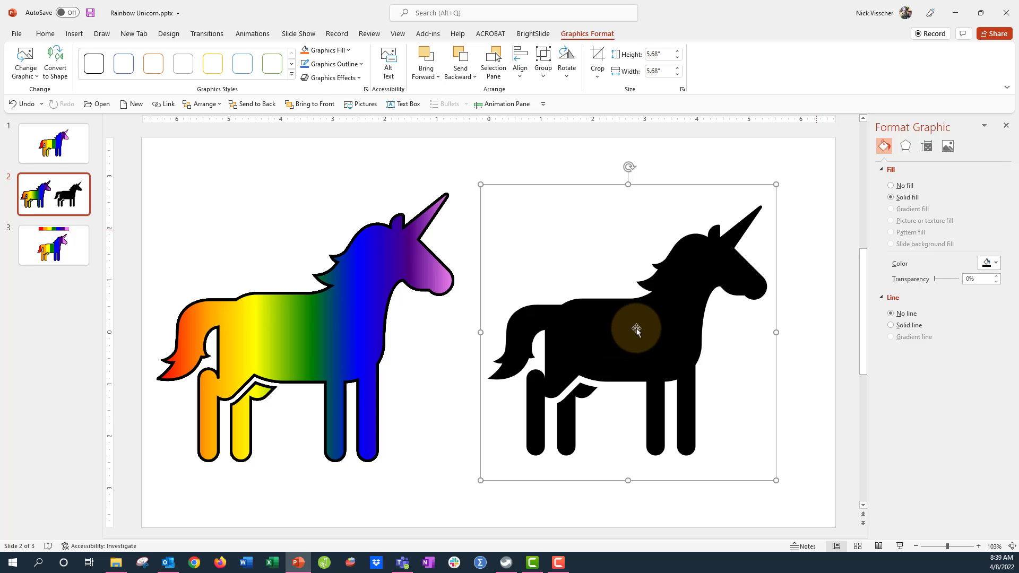
left_click_drag(646, 321, 649, 324)
Step: Convert the black unicorn icon to an editable shape and group its pieces together
right_click(684, 261)
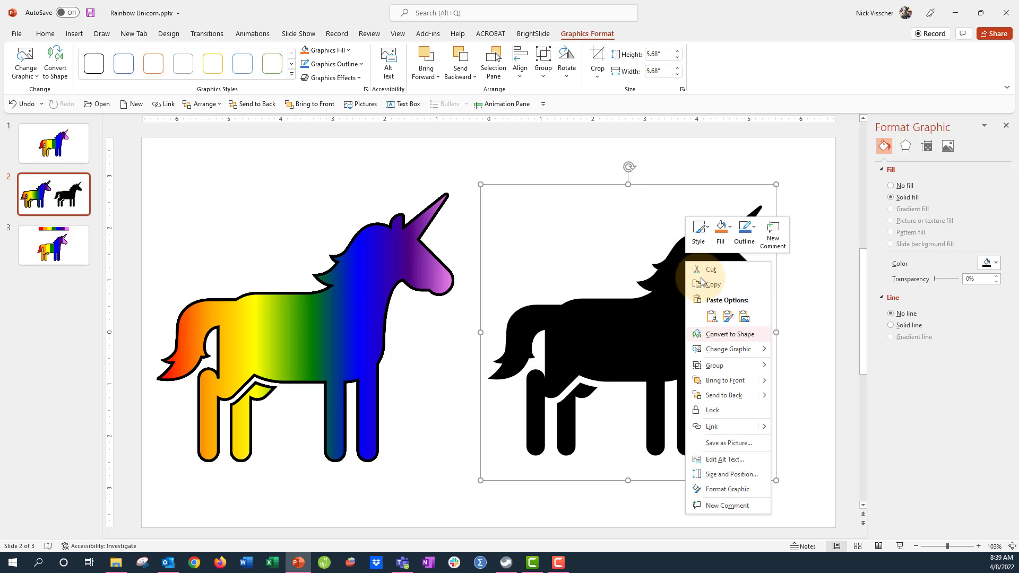
left_click(754, 334)
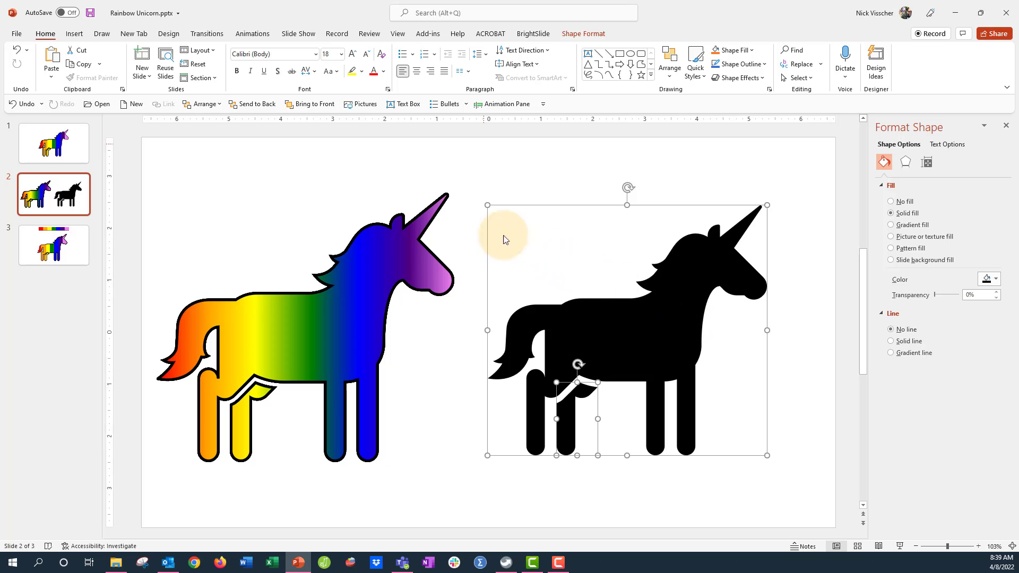
right_click(487, 229)
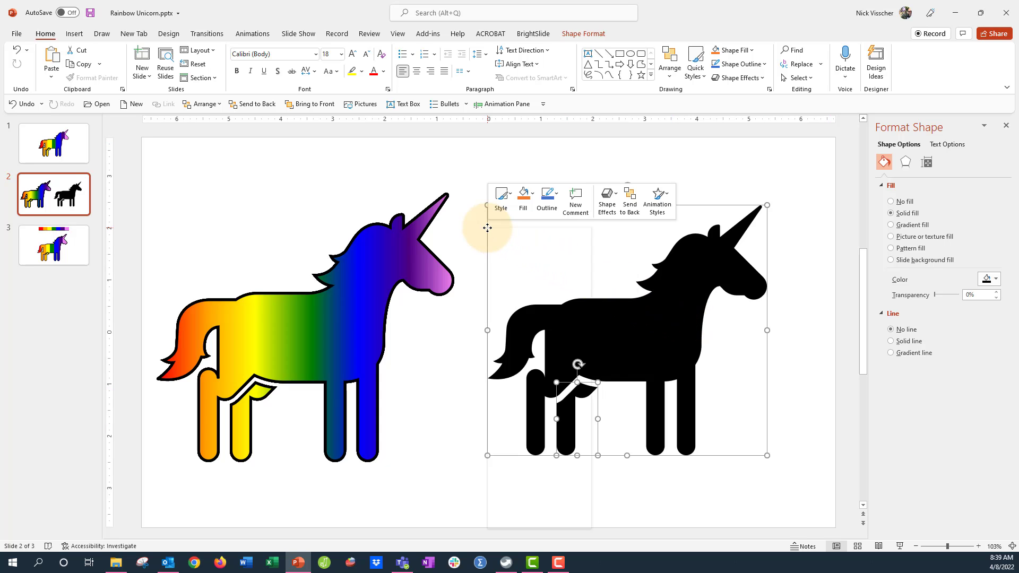
mouse_move(562, 301)
left_click(627, 302)
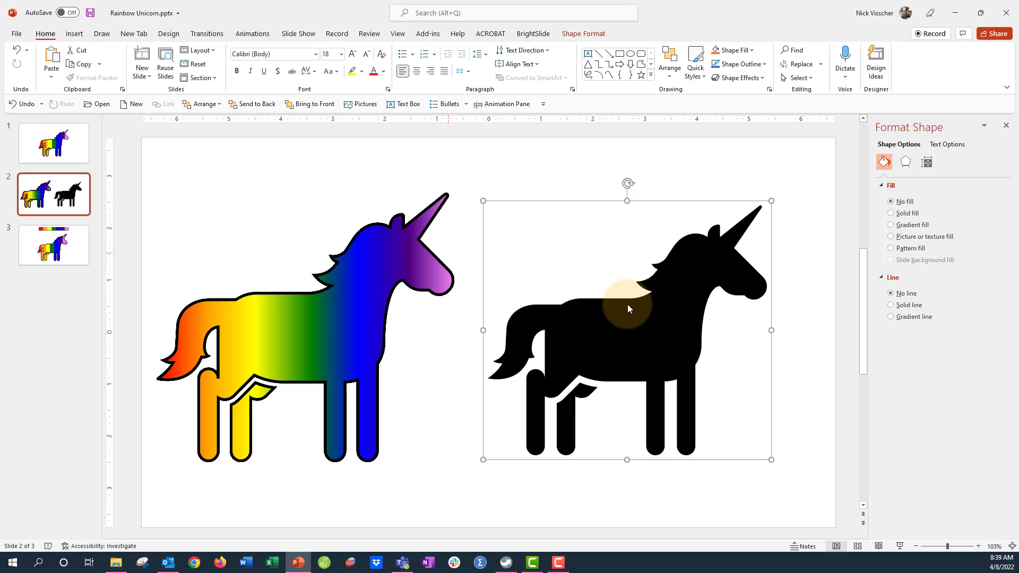
Step: Set the black unicorn to solid fill, leave its colour unchanged, then switch it to gradient fill
left_click(909, 213)
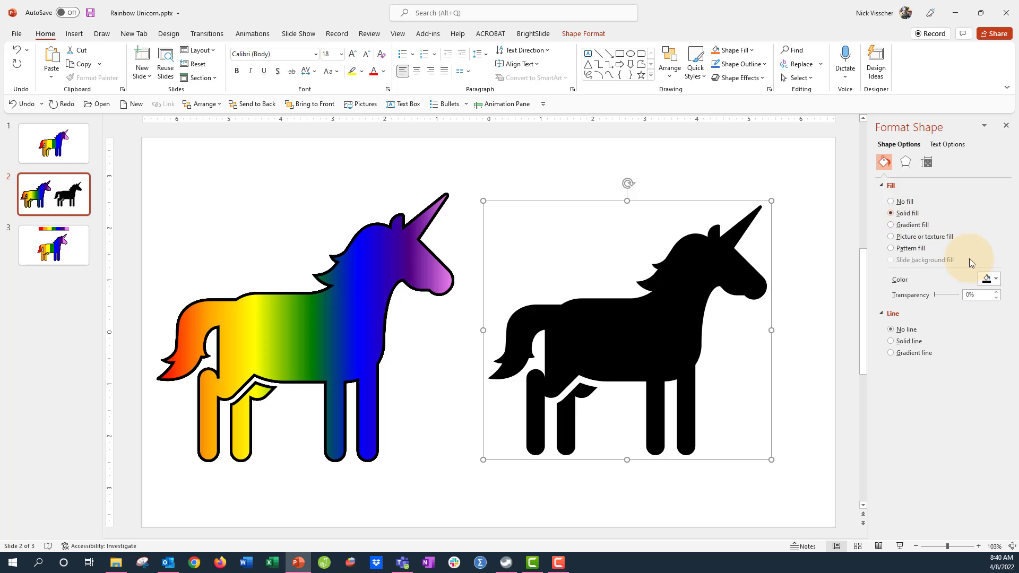
left_click(996, 281)
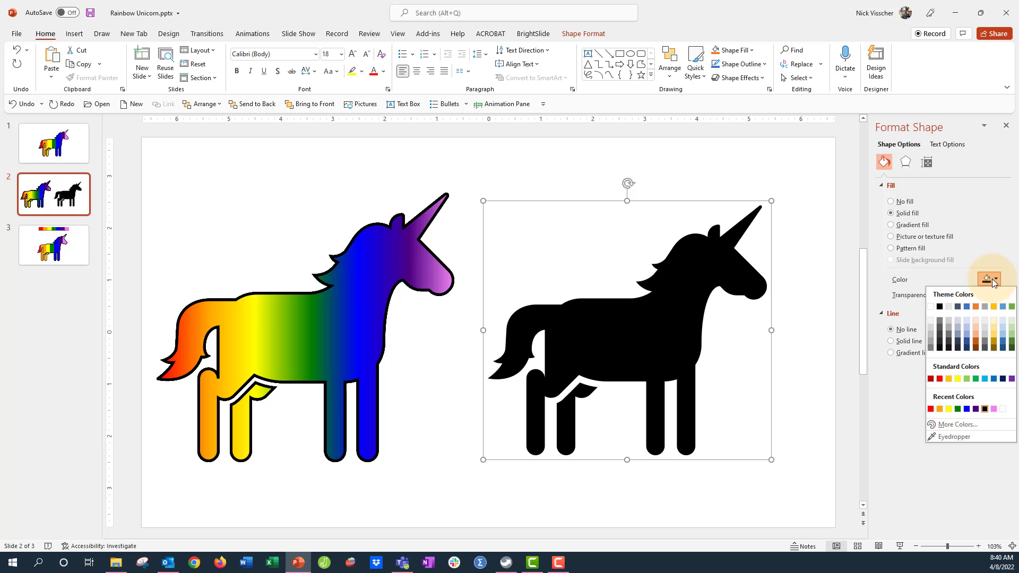
left_click(993, 281)
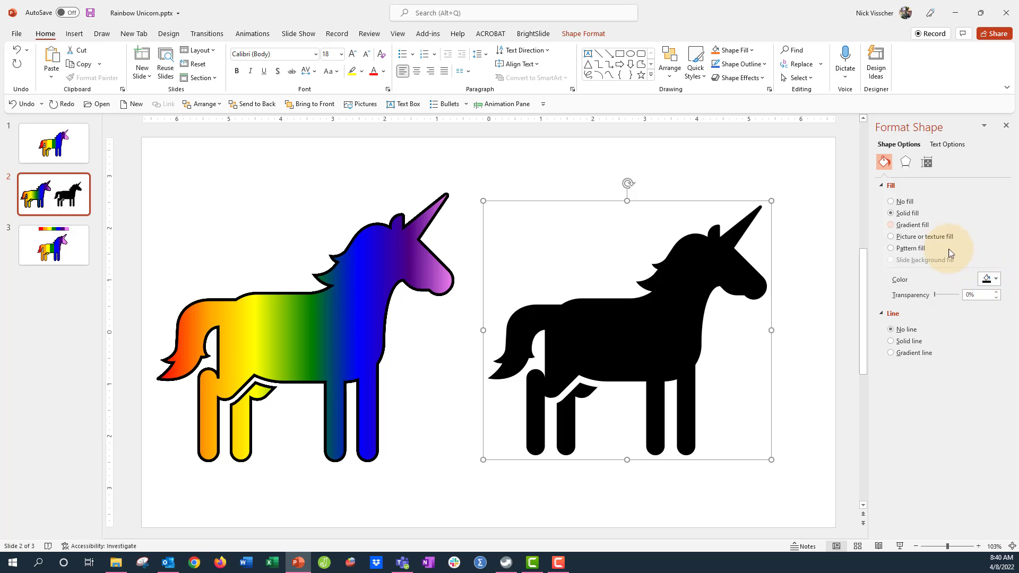
left_click(915, 225)
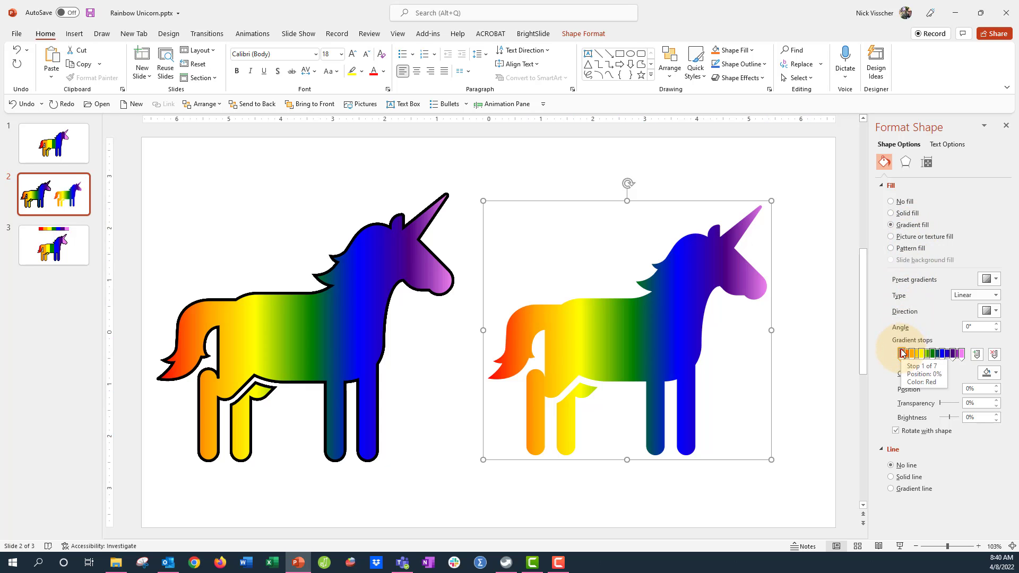
Step: Remove five gradient stops and move the dark purple stop left to 37%
left_click(994, 355)
left_click(994, 354)
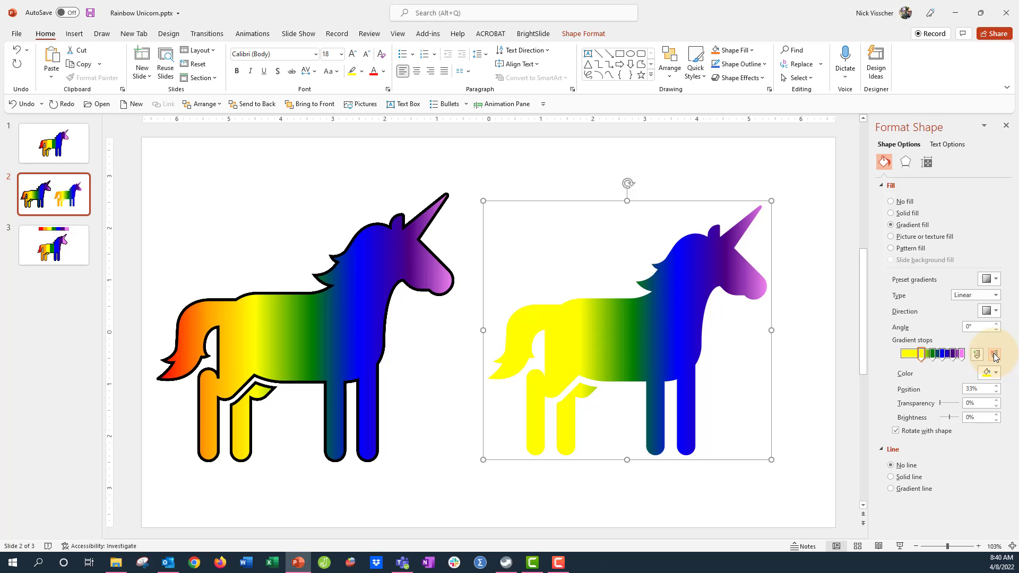
left_click(994, 354)
left_click(993, 354)
left_click(993, 354)
left_click(994, 354)
left_click(994, 355)
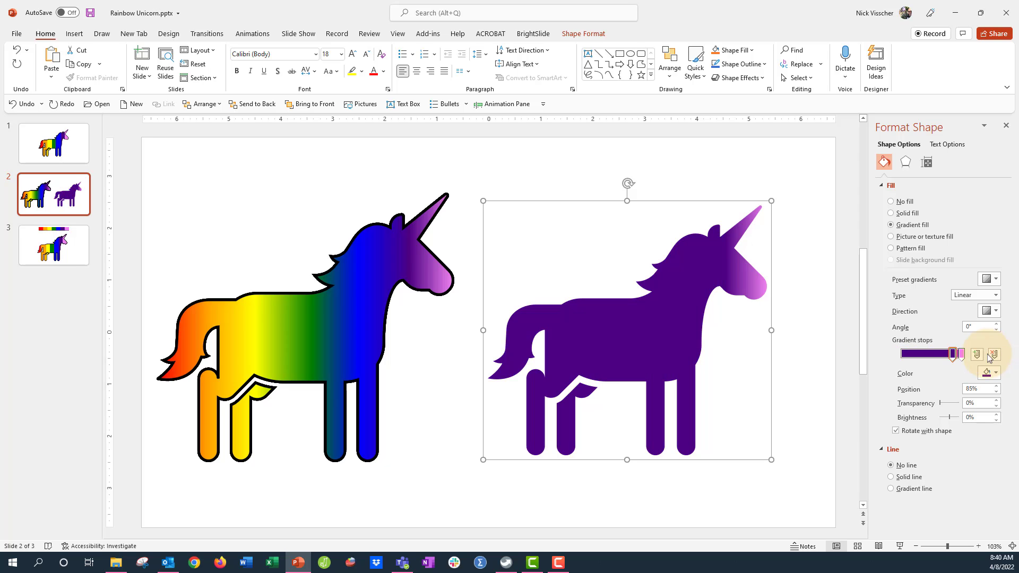
left_click(994, 354)
left_click_drag(953, 355, 904, 355)
Step: Keep the gradient type Linear and set its direction to Linear Right (0°)
left_click(990, 297)
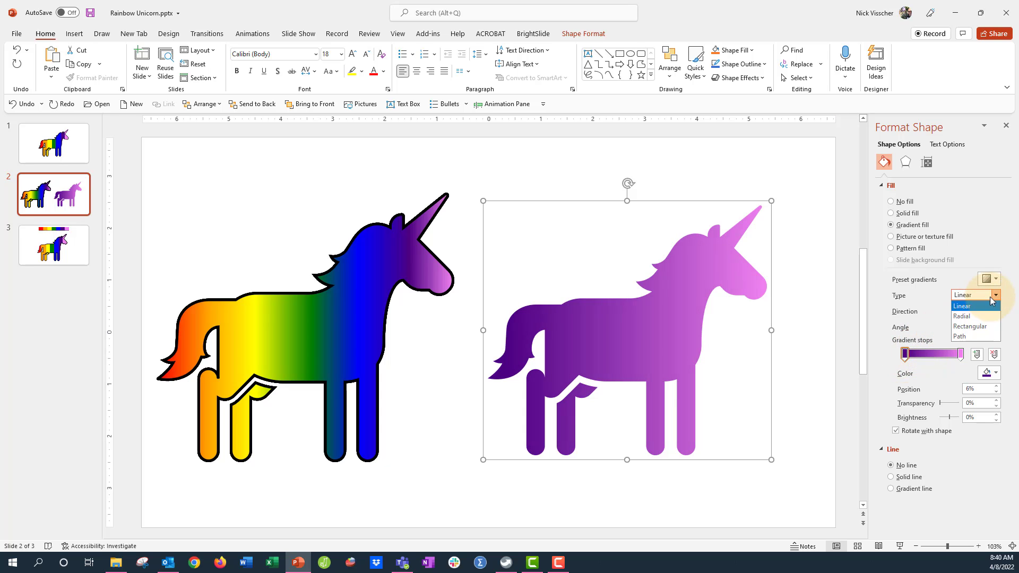
left_click(988, 296)
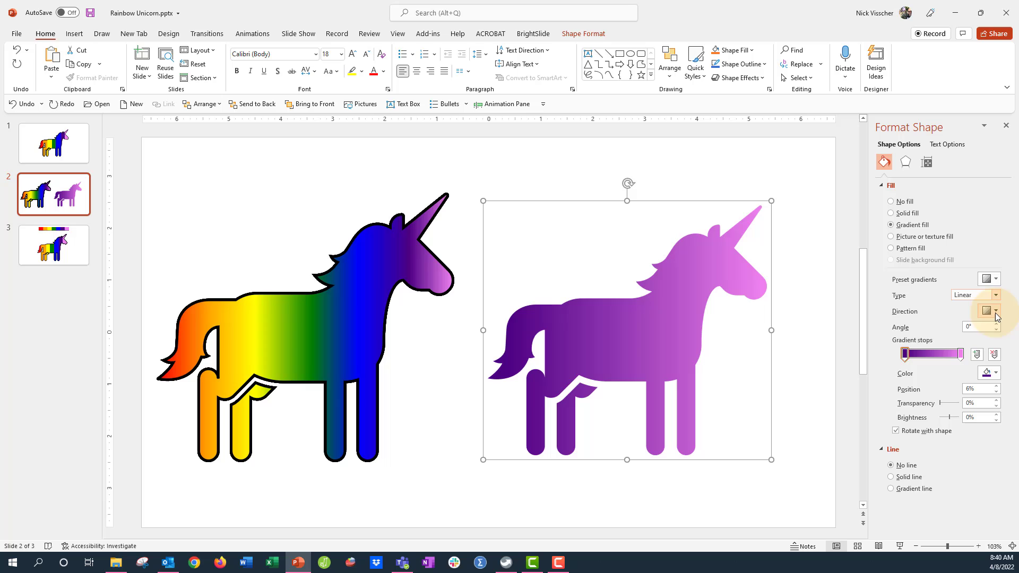
left_click(995, 312)
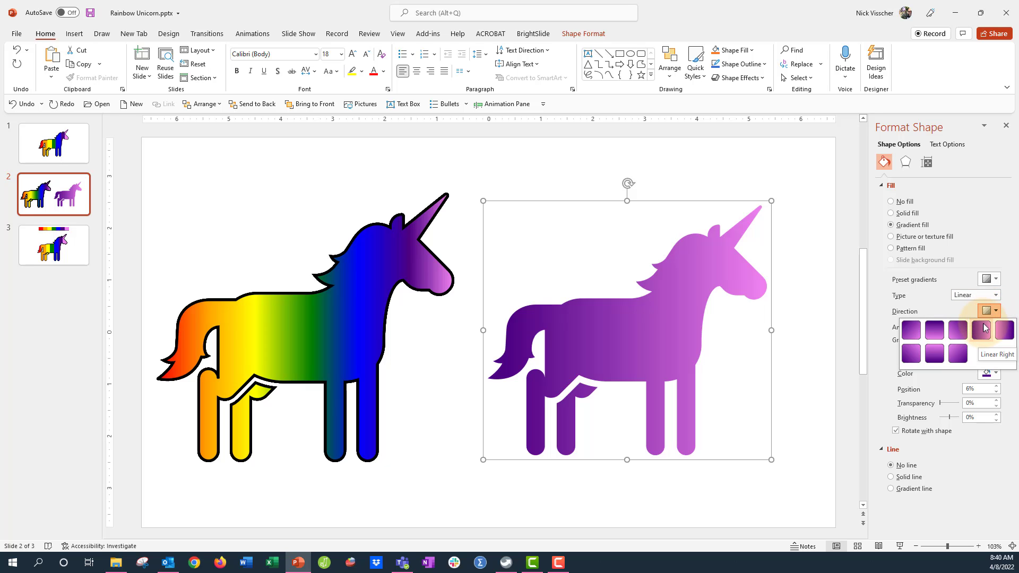
left_click(980, 330)
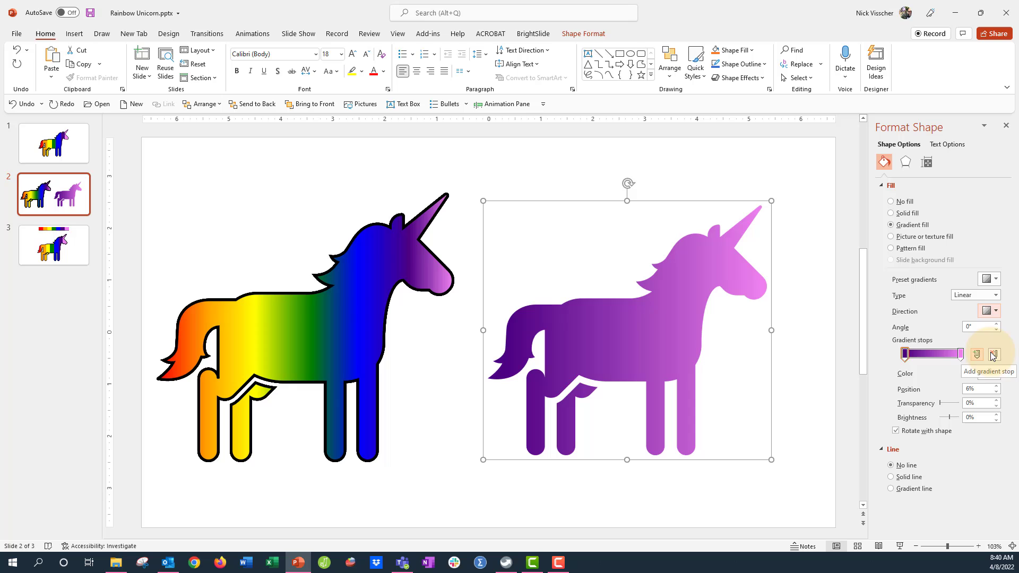
Step: Move the first gradient stop to 0% in red and the last to 100% in pink
left_click(905, 354)
left_click_drag(904, 357, 898, 358)
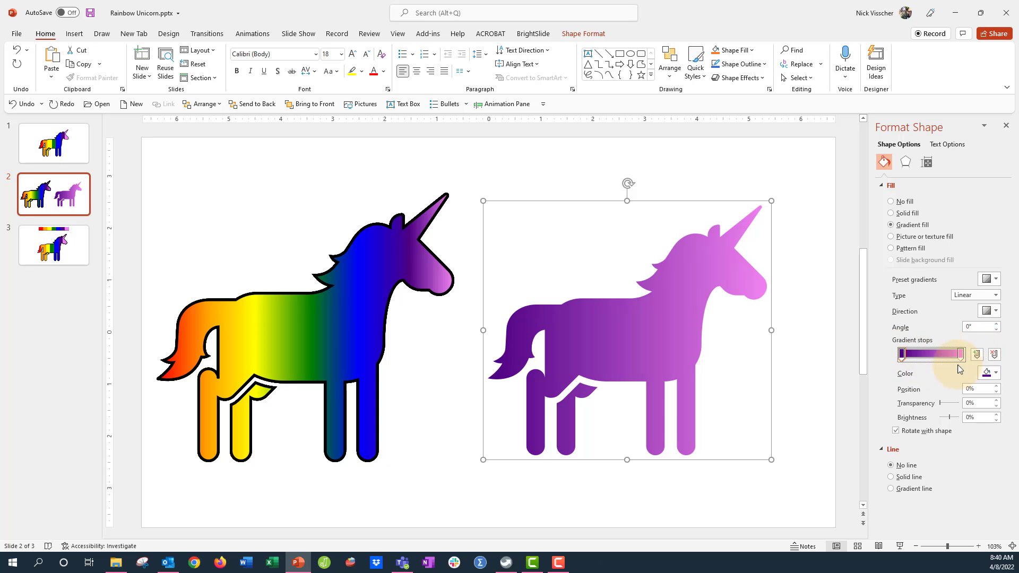
left_click(990, 372)
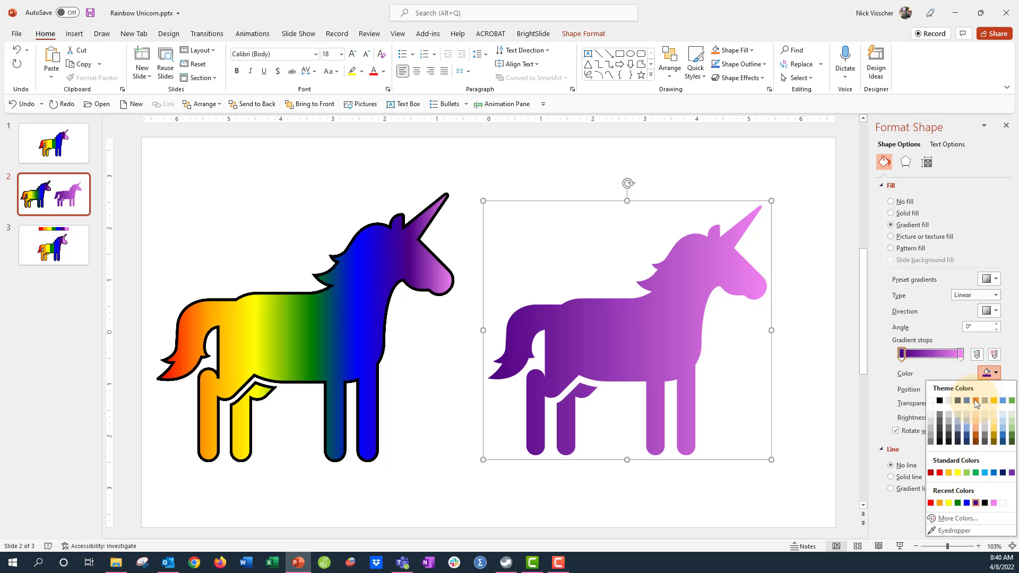
left_click(930, 503)
left_click(960, 354)
left_click_drag(960, 357, 967, 358)
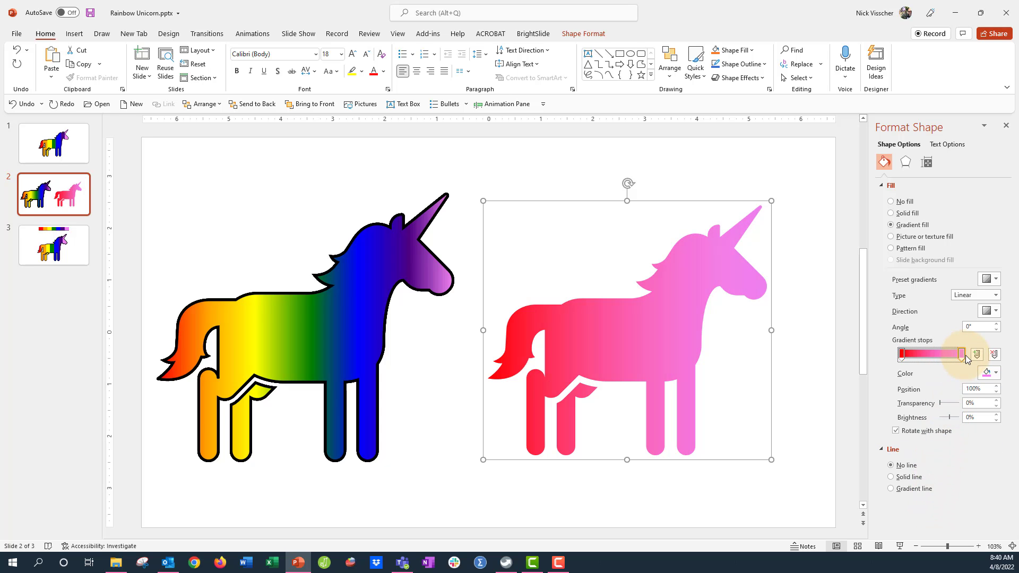
left_click(987, 374)
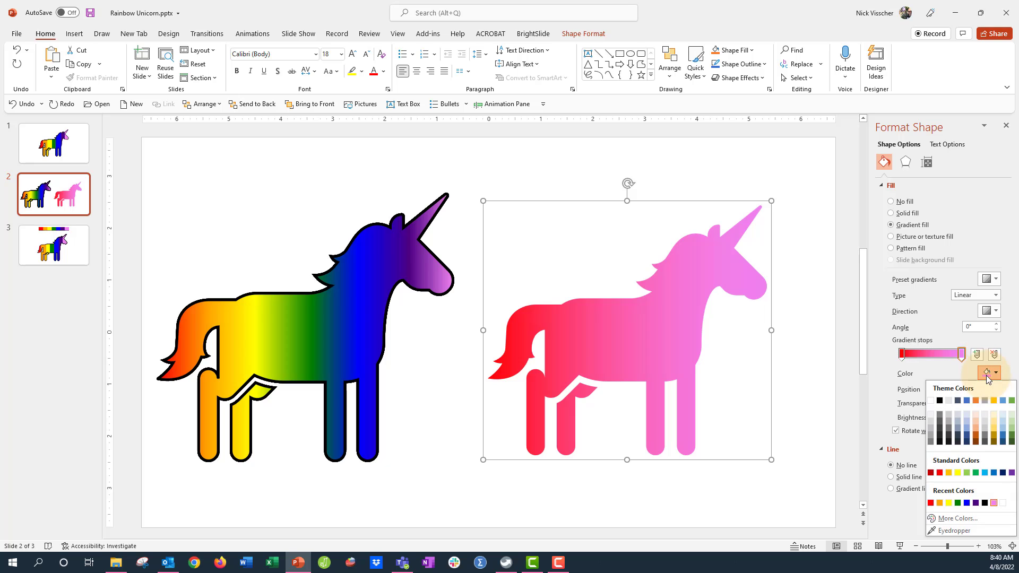
left_click(993, 502)
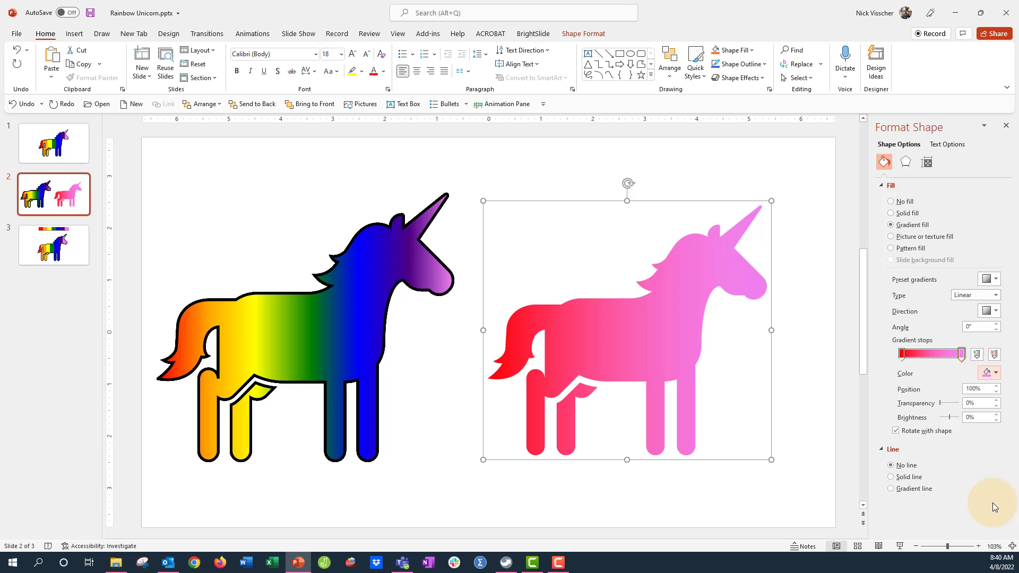
Step: Add an orange gradient stop at about 19%
left_click(976, 355)
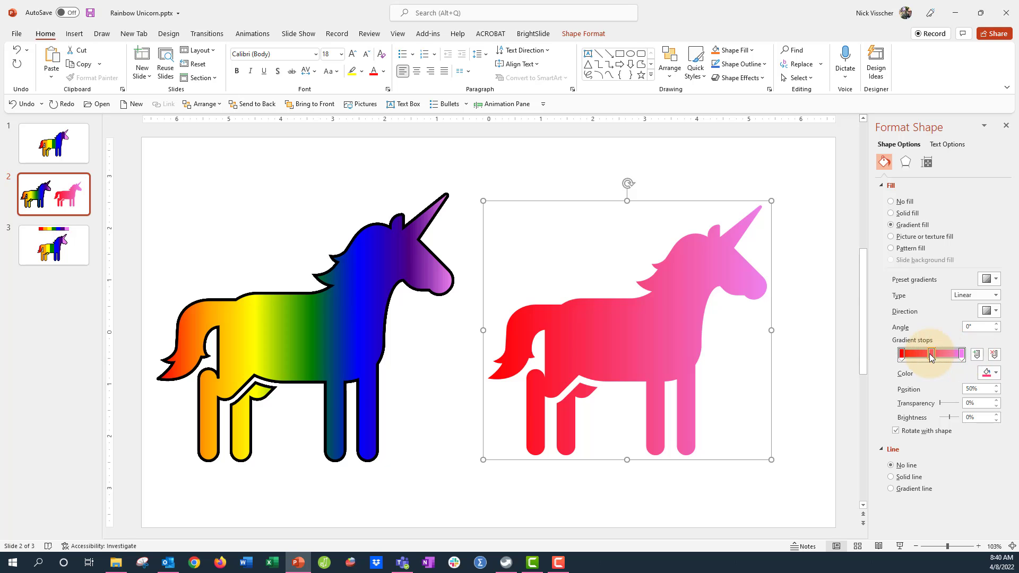
left_click_drag(931, 354, 913, 358)
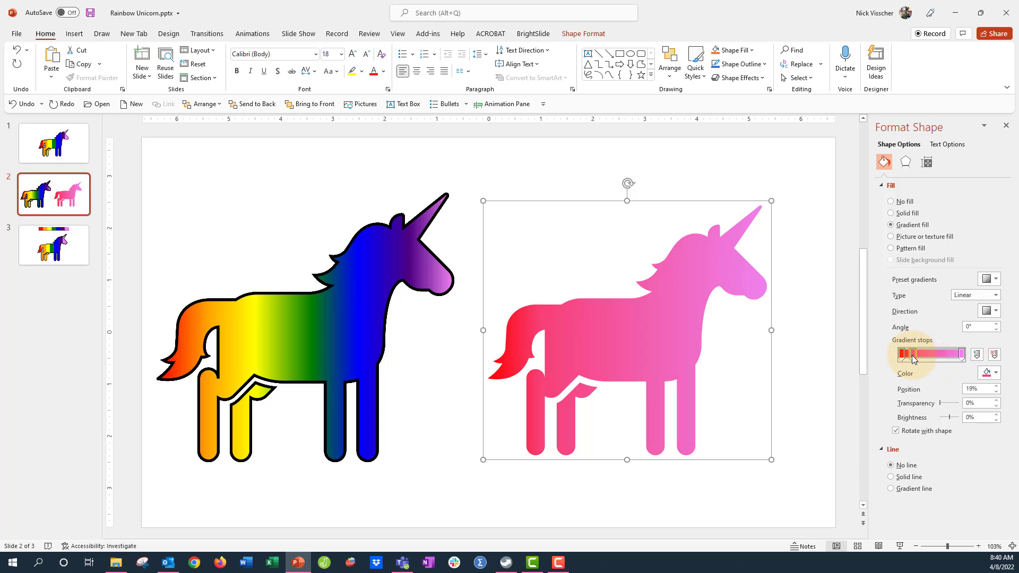
left_click(990, 373)
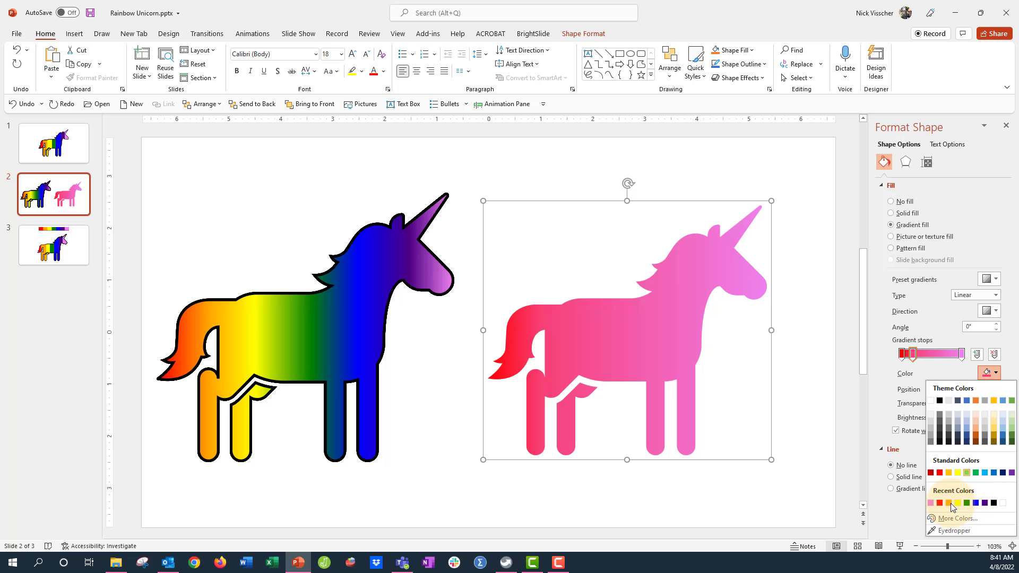
left_click(948, 503)
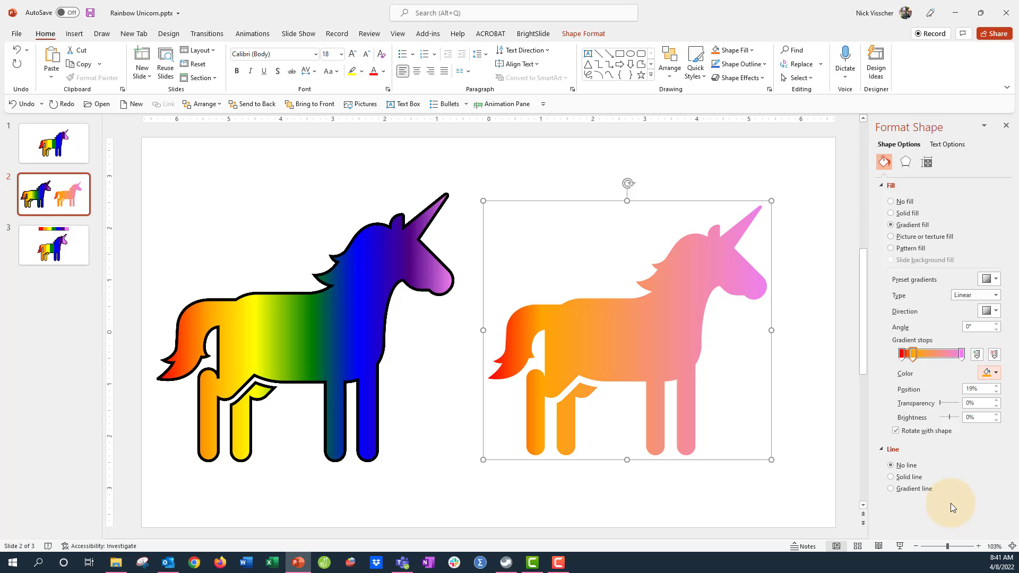
Step: Add a yellow gradient stop at 38% and a green stop just after it
left_click(977, 354)
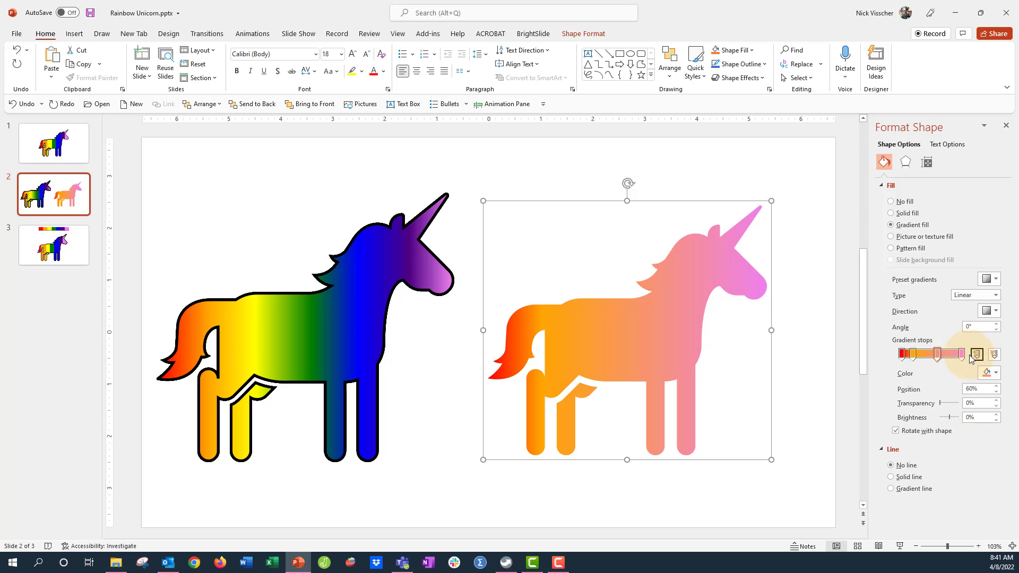
left_click_drag(937, 354, 924, 355)
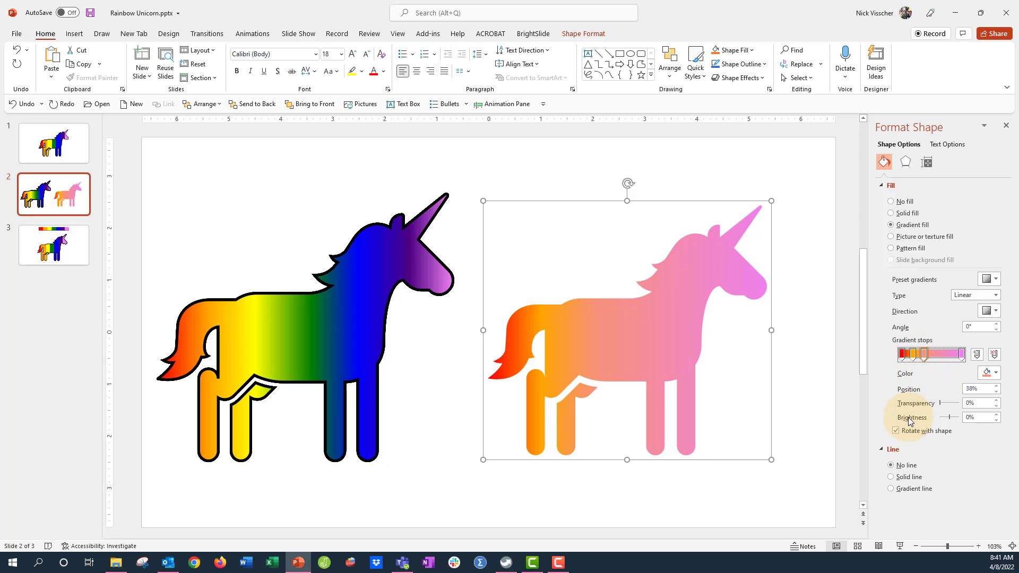
left_click(988, 372)
left_click(957, 503)
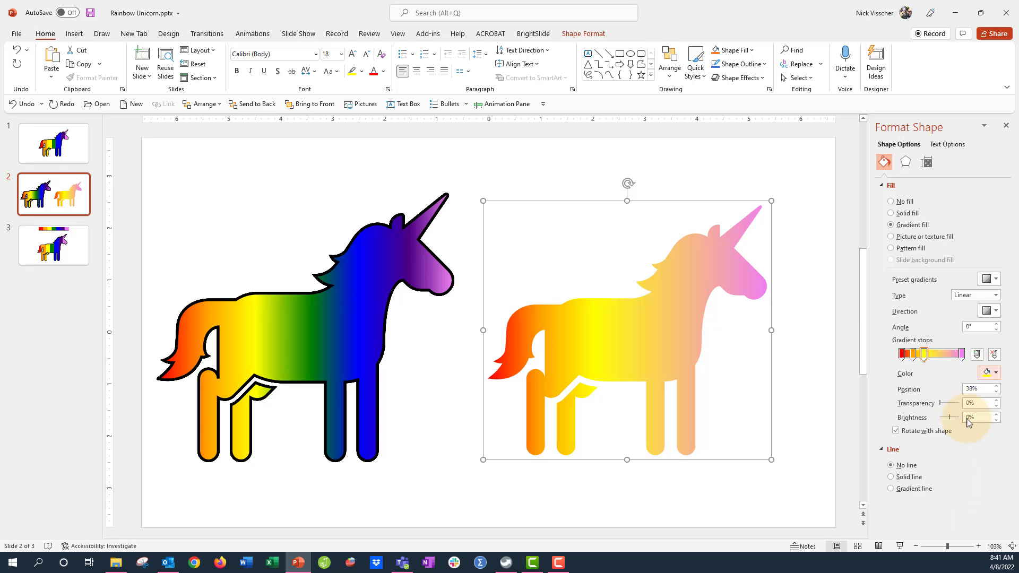
left_click(976, 354)
left_click_drag(943, 355, 941, 357)
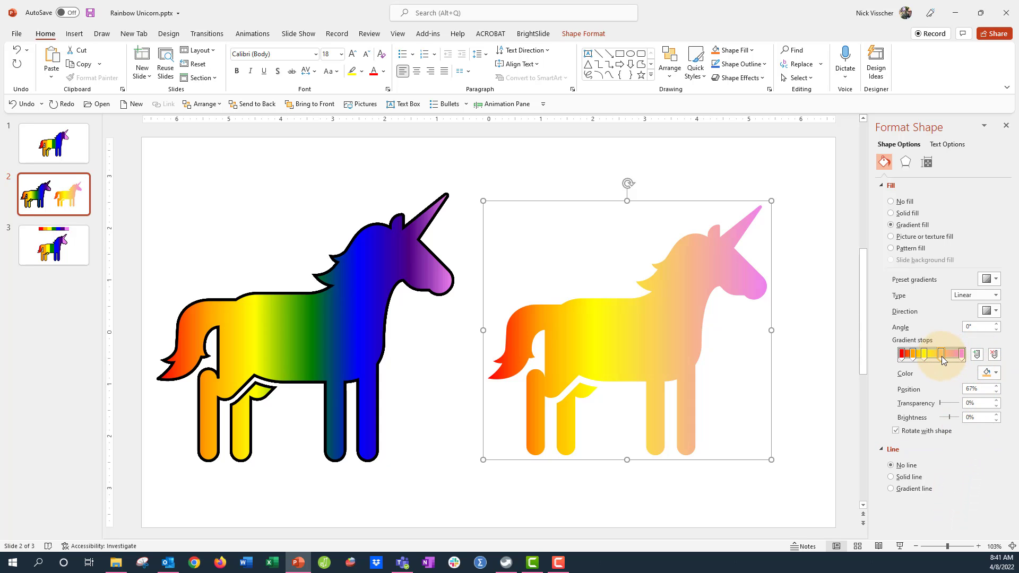
left_click(988, 372)
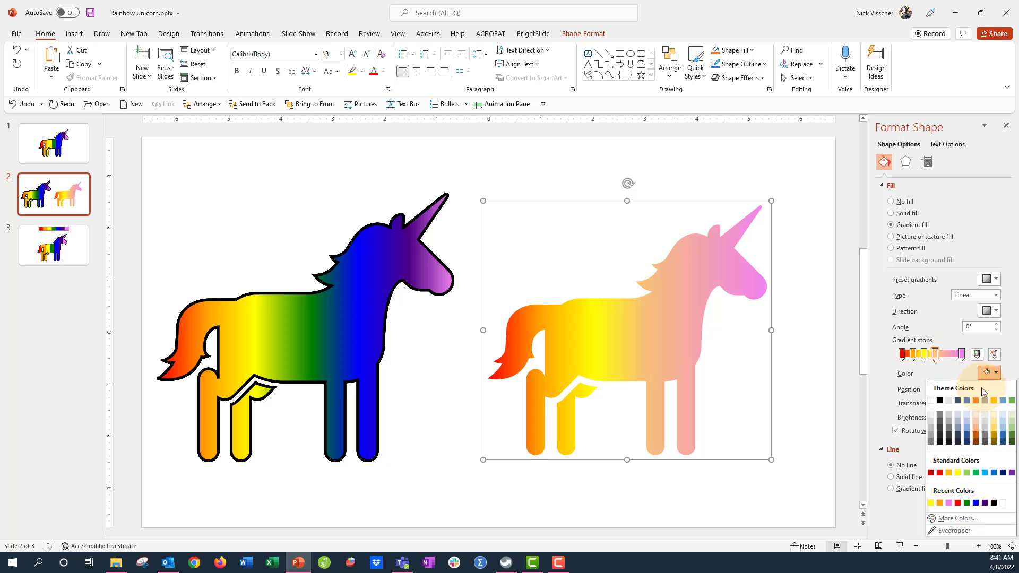
left_click(966, 503)
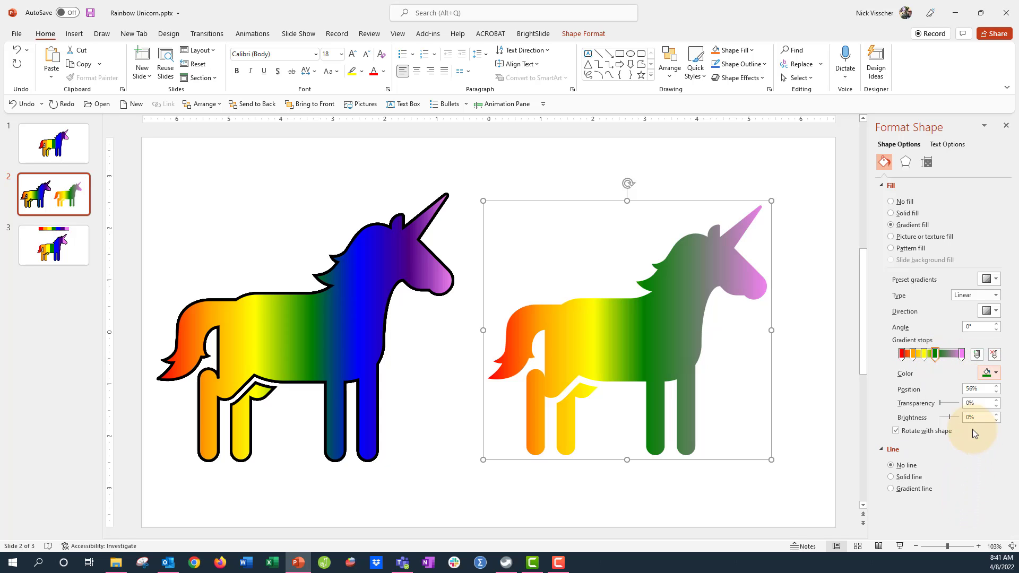
Step: Add a blue gradient stop at 70% and a dark purple stop at 85%
left_click(977, 354)
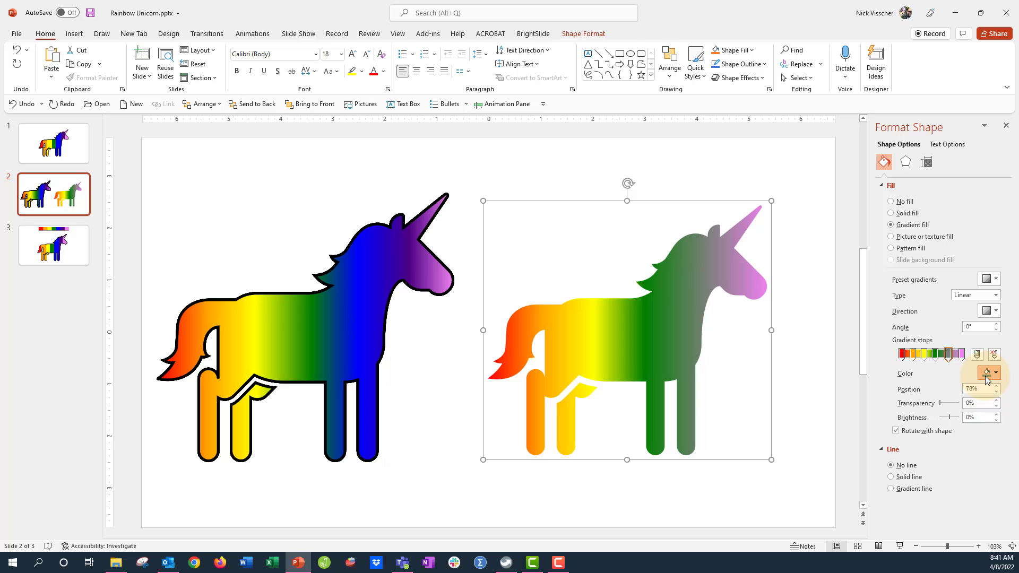
left_click(986, 373)
left_click(975, 503)
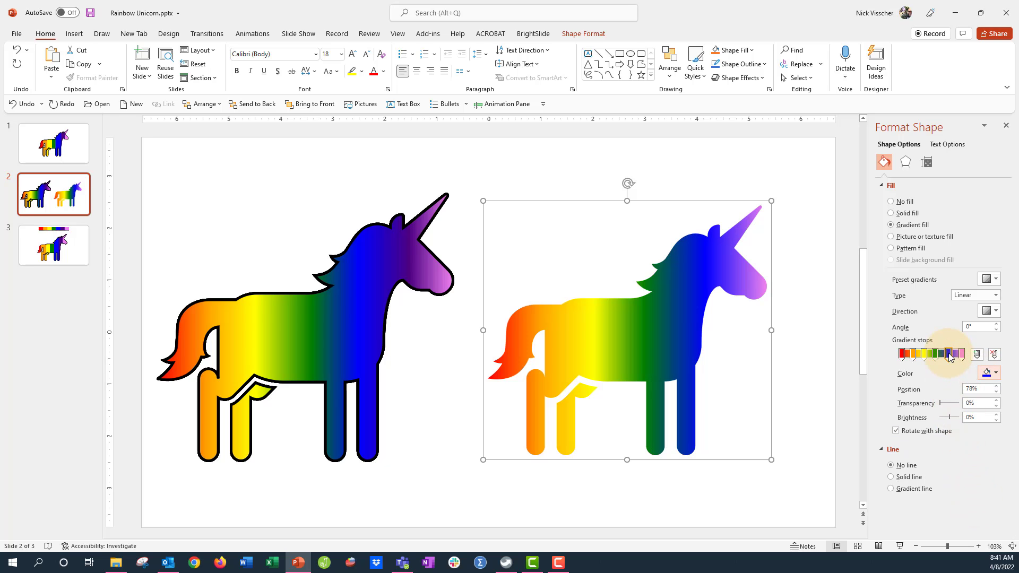
left_click_drag(948, 354, 945, 360)
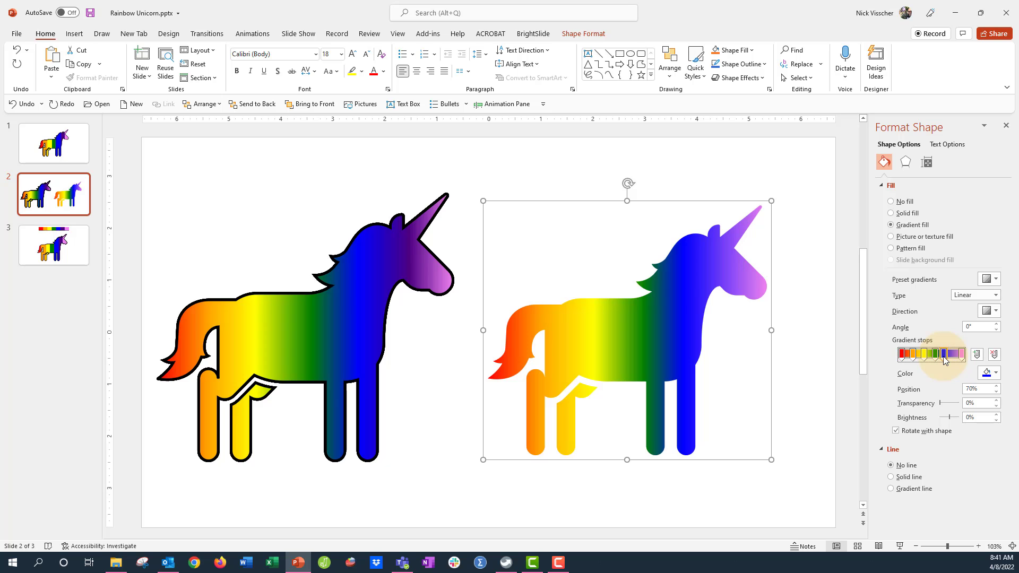
left_click(979, 359)
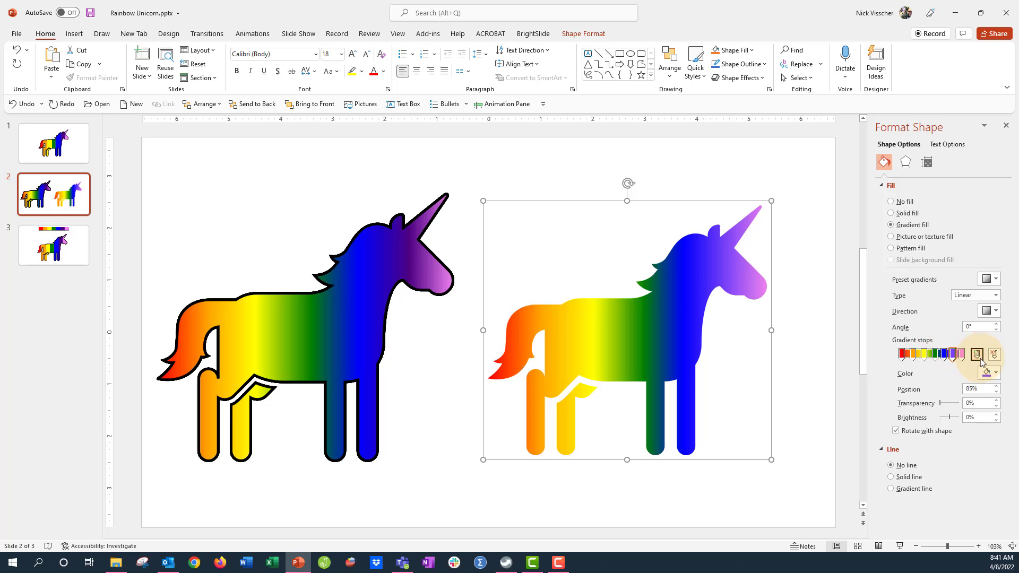
left_click(985, 373)
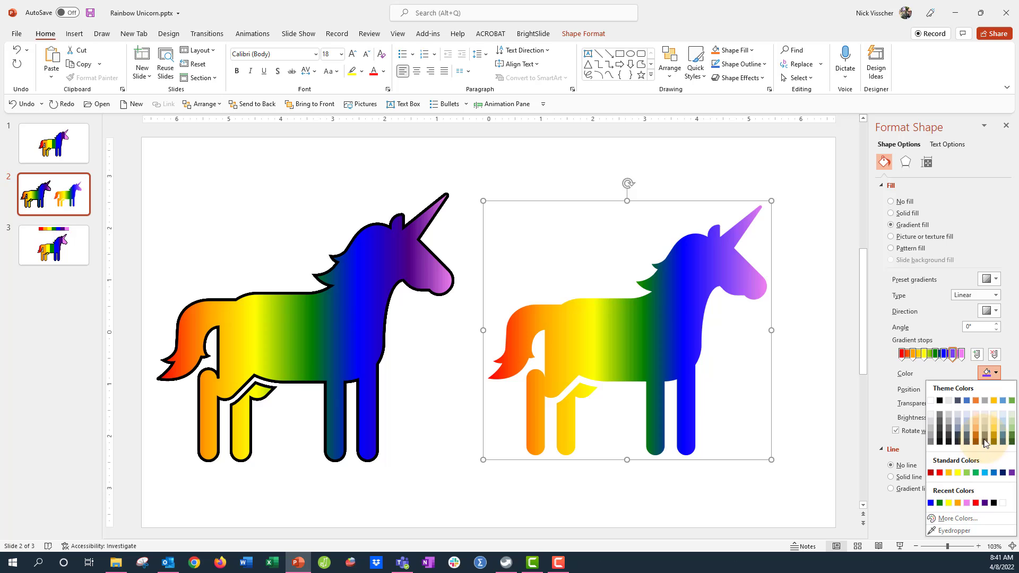
left_click(985, 503)
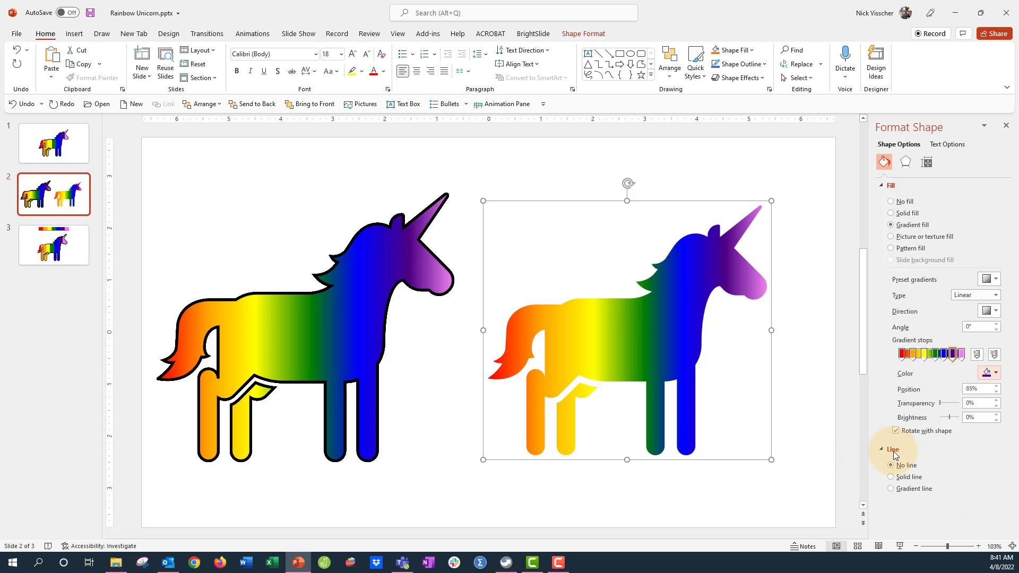
Step: Apply a solid black line to the right unicorn and set its width to 2 pt
left_click(902, 476)
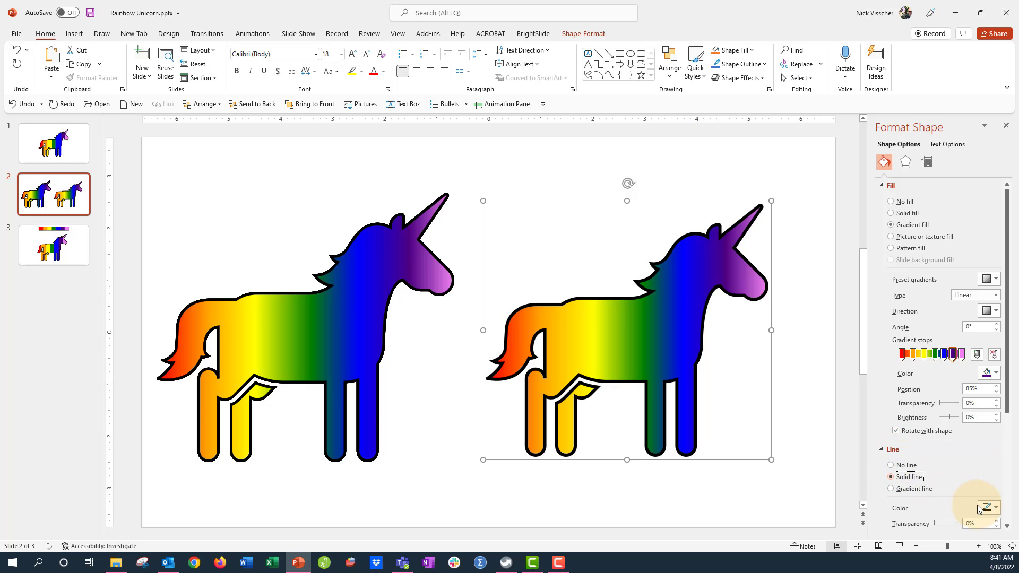
scroll(978, 508, "down", 1)
left_click(997, 487)
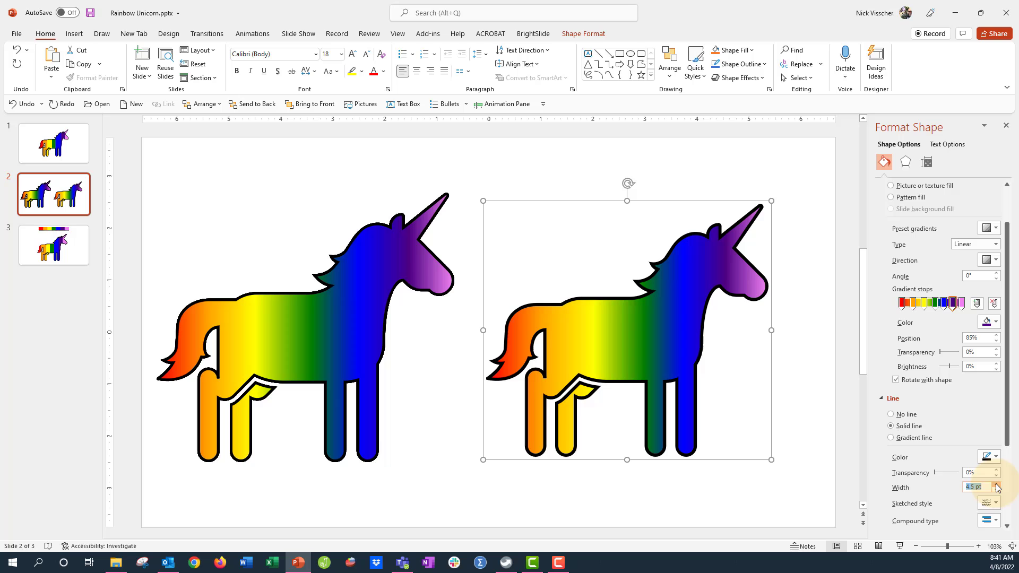
left_click(997, 484)
left_click(997, 484)
left_click(997, 484)
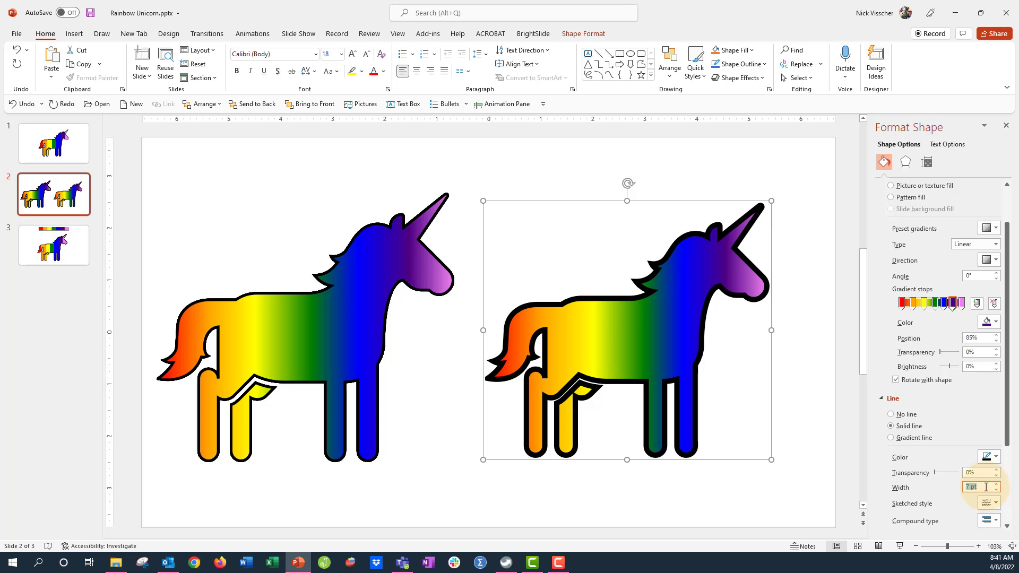
type("2")
key("Return")
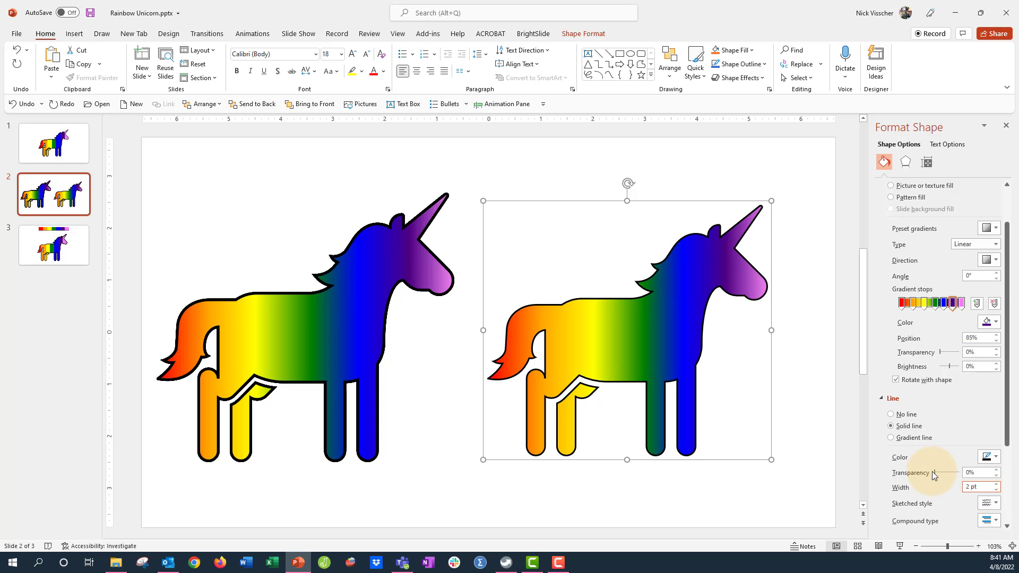
left_click(801, 432)
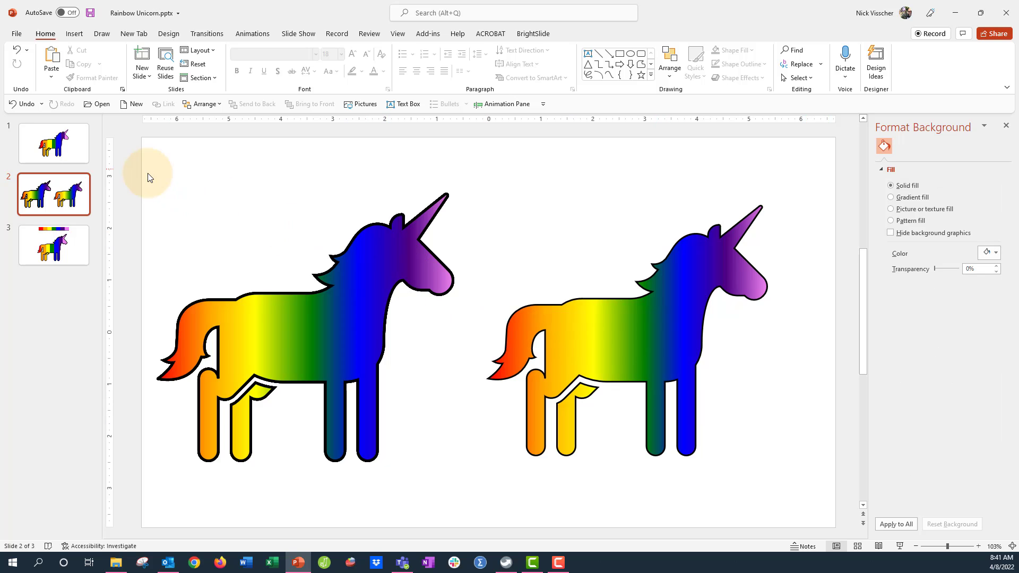